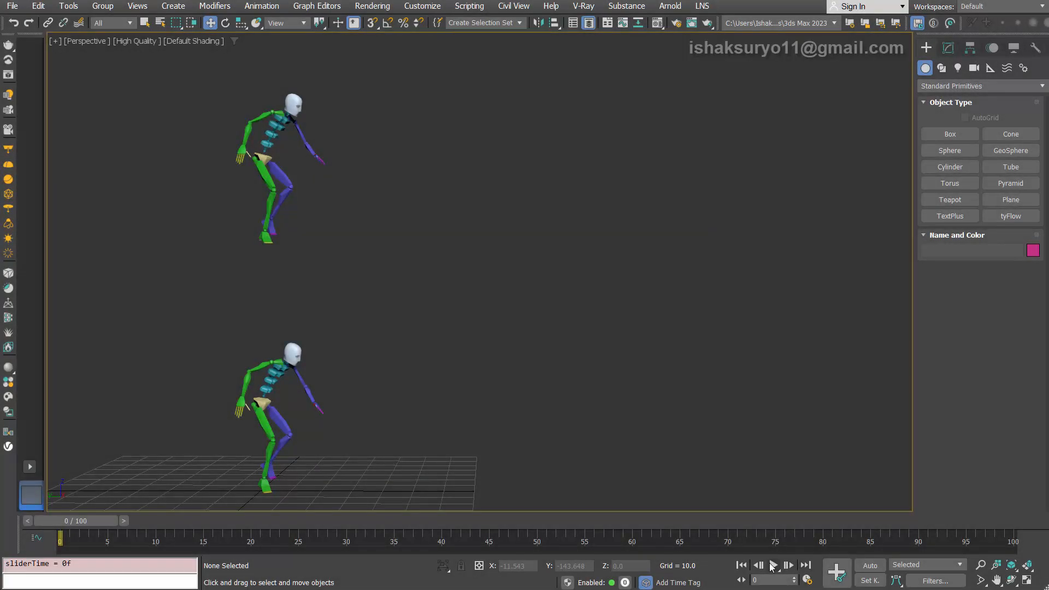
Play back the walk animation of both bipeds, stop it and return to frame 0
{"action": "left_click", "coordinate": [772, 565]}
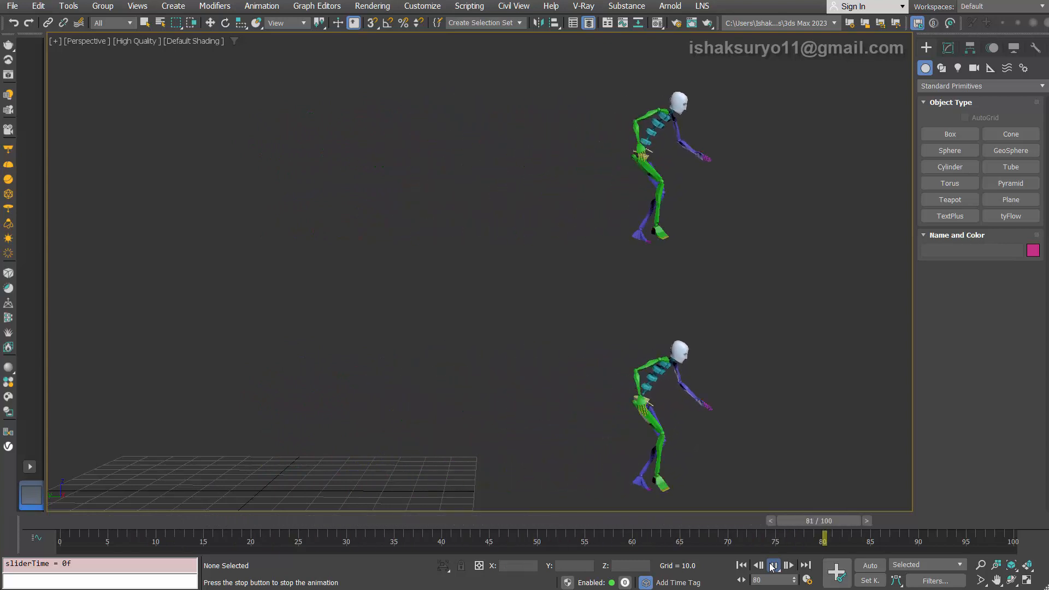
{"action": "left_click", "coordinate": [773, 565]}
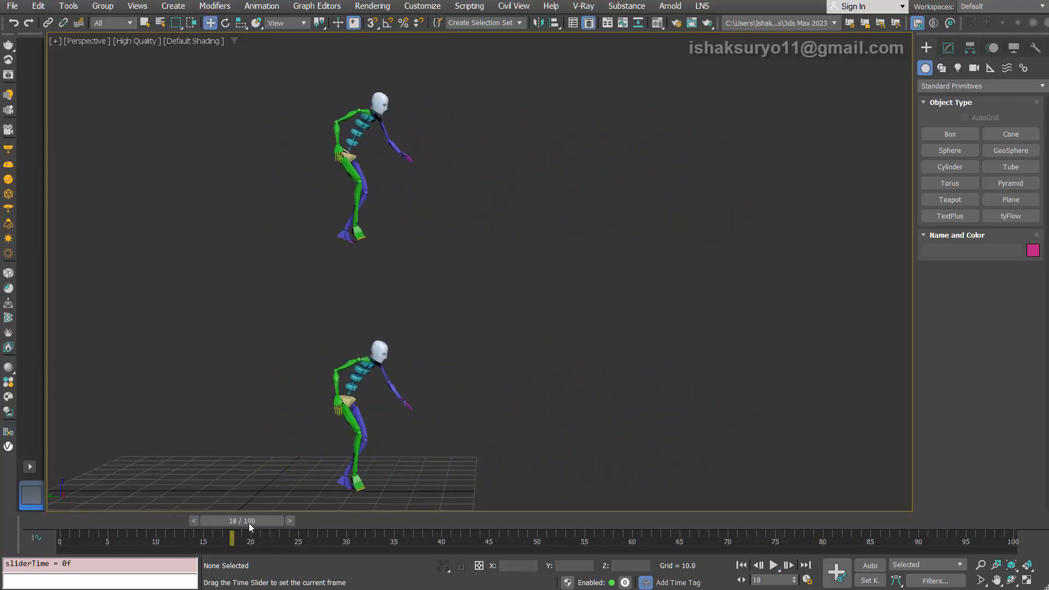
{"action": "left_click_drag", "start_coordinate": [248, 523], "coordinate": [82, 521]}
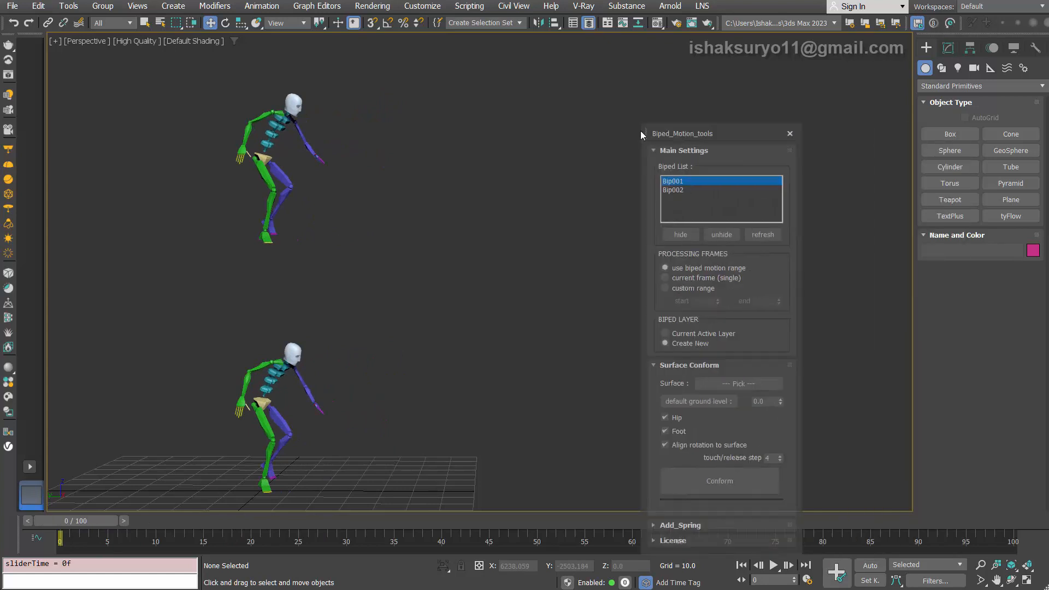
Dock the floating Biped_Motion_tools window along the left side of the workspace
{"action": "left_click_drag", "start_coordinate": [640, 130], "coordinate": [550, 94]}
{"action": "right_click", "coordinate": [550, 94]}
{"action": "mouse_move", "coordinate": [601, 119]}
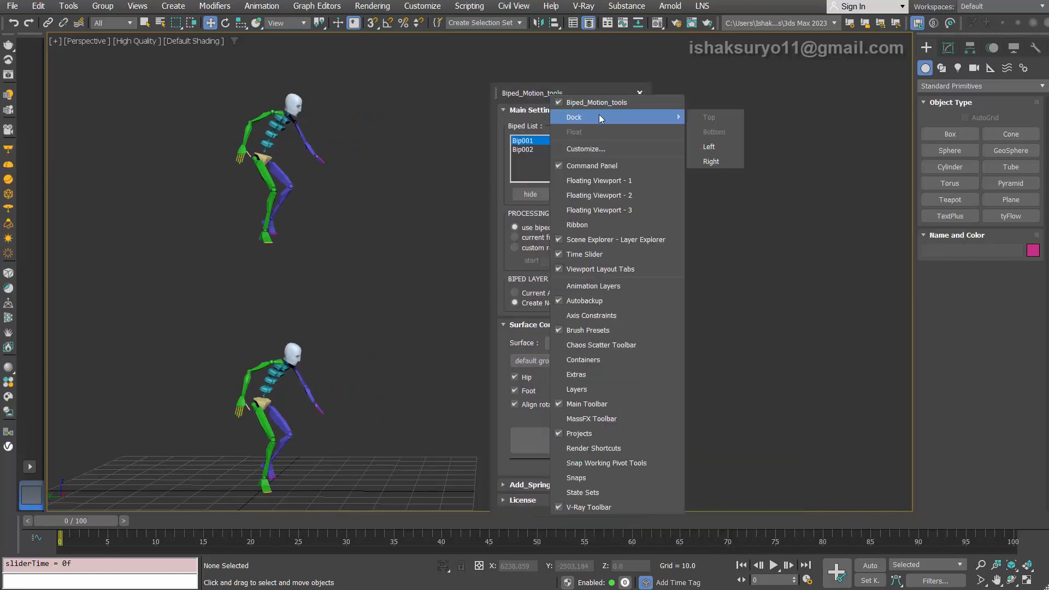
{"action": "left_click", "coordinate": [709, 147]}
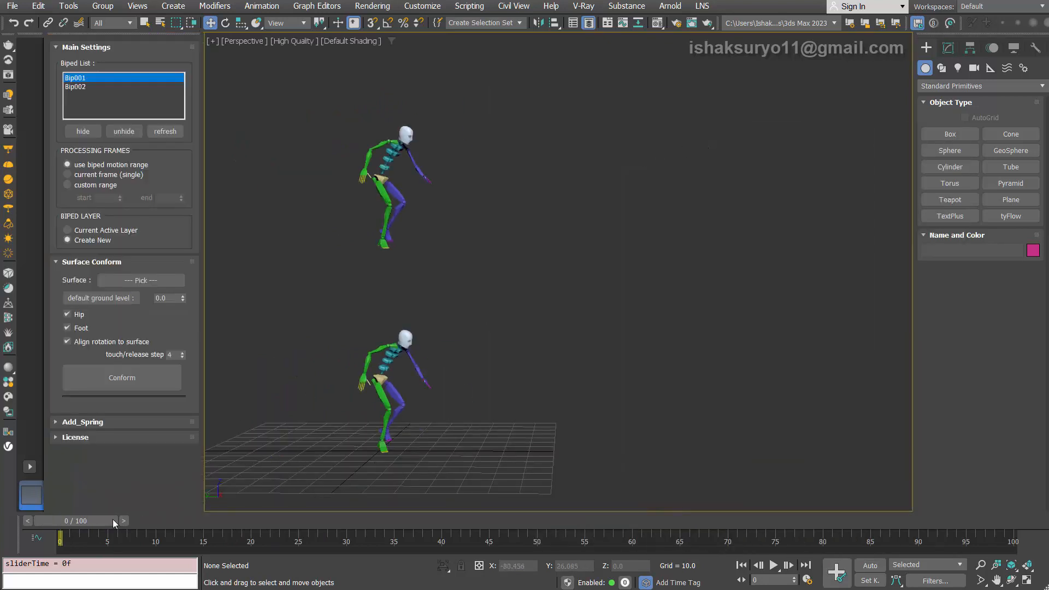
{"action": "left_click_drag", "start_coordinate": [112, 519], "coordinate": [77, 519]}
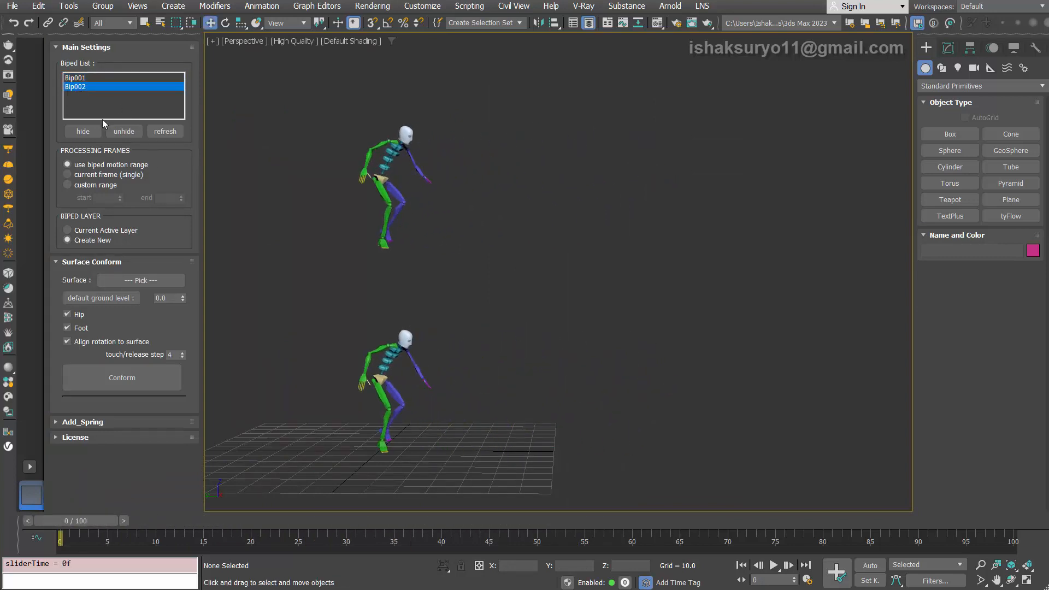
Hide Bip002 using the biped list, leaving Bip001 and the ramp in view at frame 0
{"action": "left_click", "coordinate": [88, 132]}
{"action": "scroll", "coordinate": [442, 462], "scroll_direction": "up", "scroll_amount": 5}
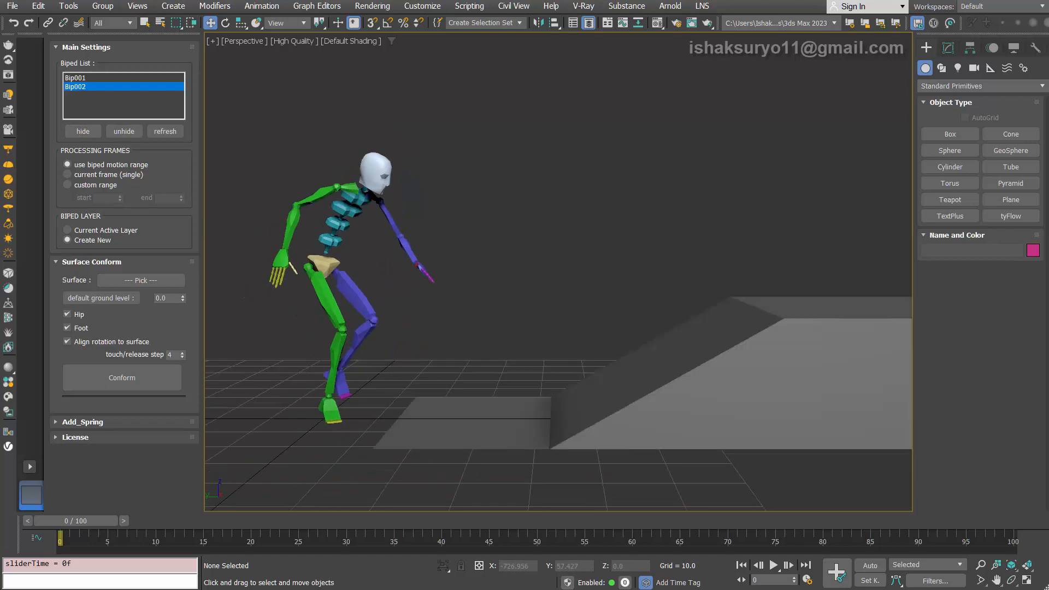
{"action": "scroll", "coordinate": [751, 301], "scroll_direction": "down", "scroll_amount": 3}
{"action": "mouse_move", "coordinate": [751, 301]}
{"action": "middle_mouse_down", "text": "alt"}
{"action": "mouse_move", "coordinate": [569, 363]}
{"action": "mouse_move", "coordinate": [578, 378]}
{"action": "middle_mouse_up", "text": "alt"}
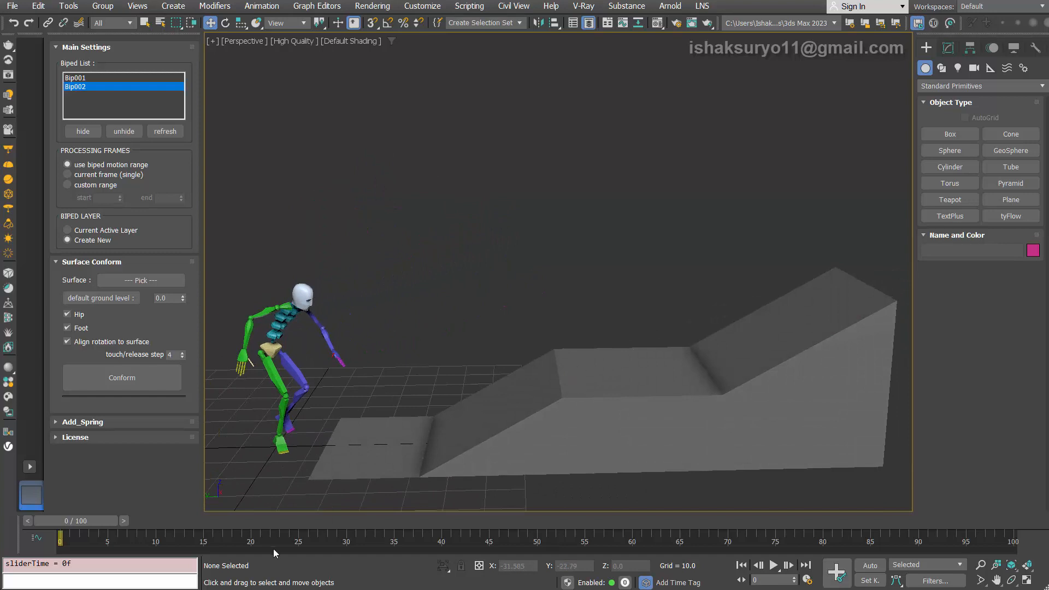
{"action": "left_click_drag", "start_coordinate": [77, 521], "coordinate": [36, 514]}
Choose Bip001 in the biped list and assign the ramp mesh Plane001 as its conform surface
{"action": "left_click", "coordinate": [76, 79]}
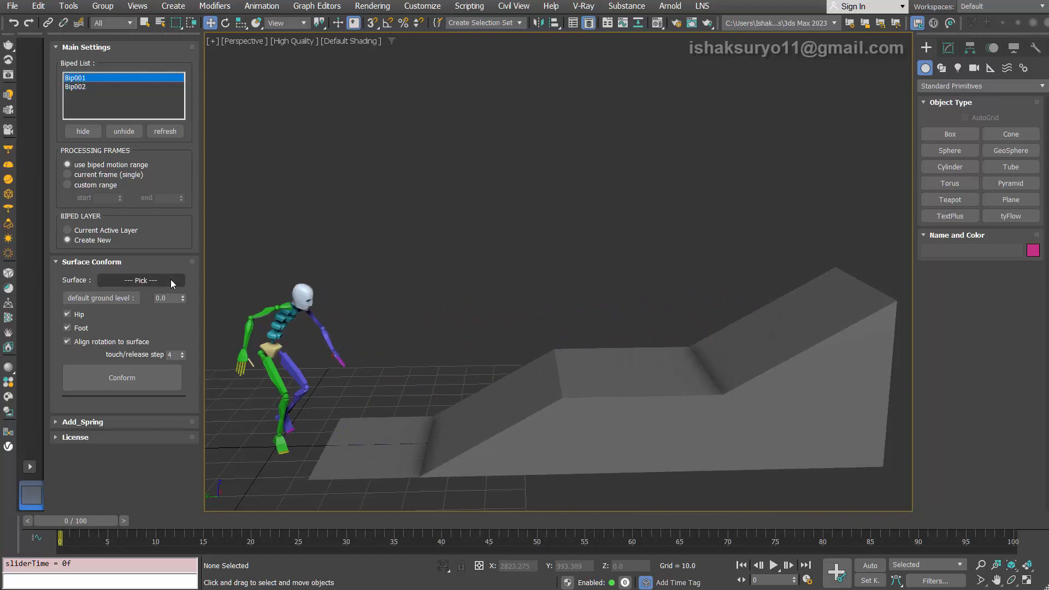
{"action": "left_click", "coordinate": [170, 280]}
{"action": "left_click", "coordinate": [582, 372]}
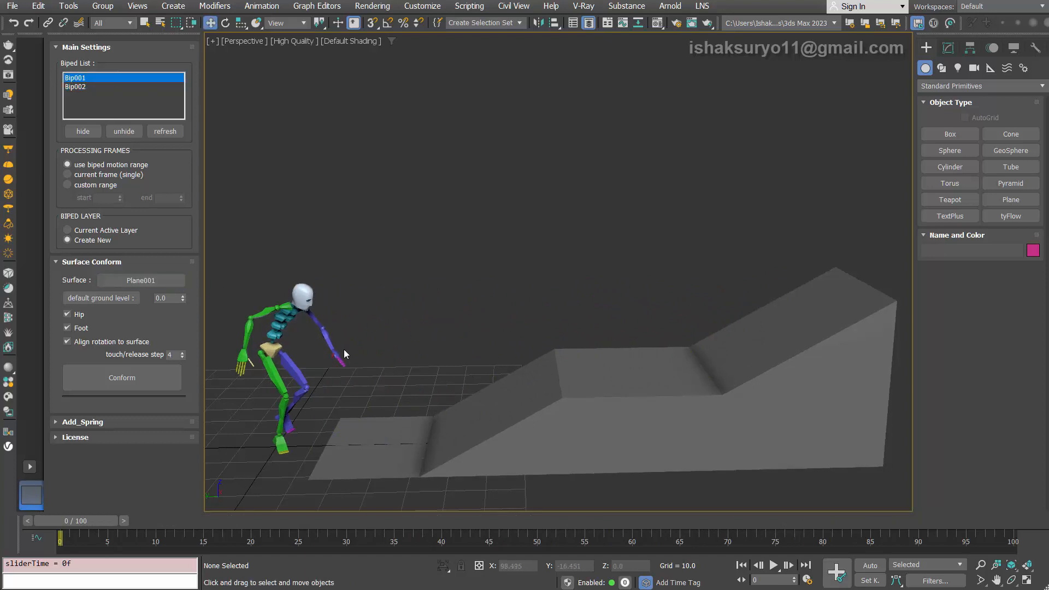
Conform Bip001's walk to the ramp with the default ground level of 0.0, and scrub through the motion
{"action": "left_click", "coordinate": [121, 378]}
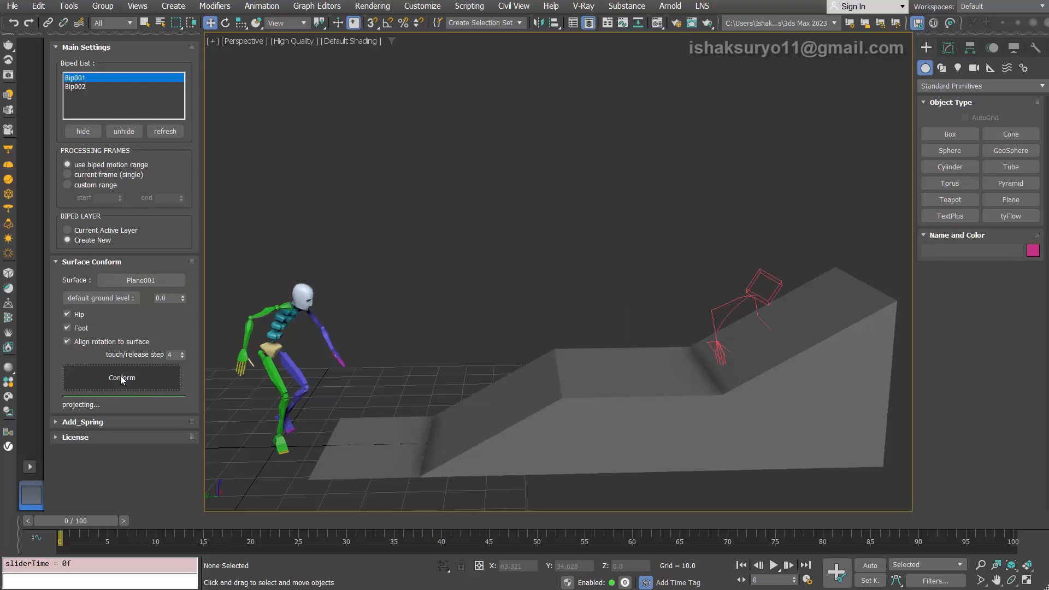
{"action": "left_click_drag", "start_coordinate": [91, 519], "coordinate": [28, 490]}
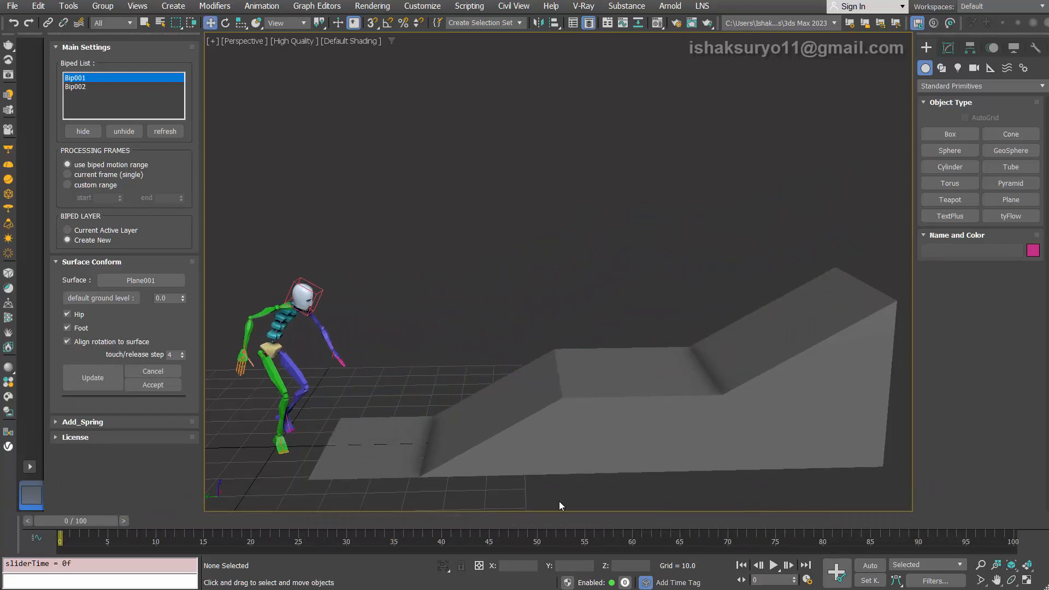
{"action": "middle_click_drag", "start_coordinate": [652, 492], "coordinate": [654, 487], "text": "alt"}
{"action": "left_click", "coordinate": [654, 487]}
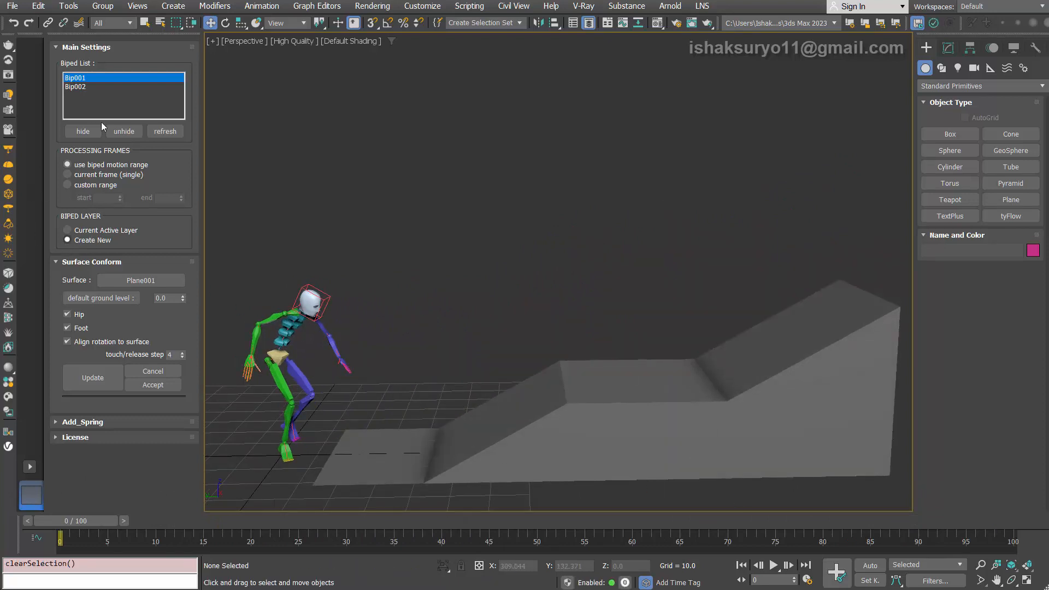
Select Bip001 and examine the Surface Conform layer in its motion parameters
{"action": "left_click", "coordinate": [87, 81]}
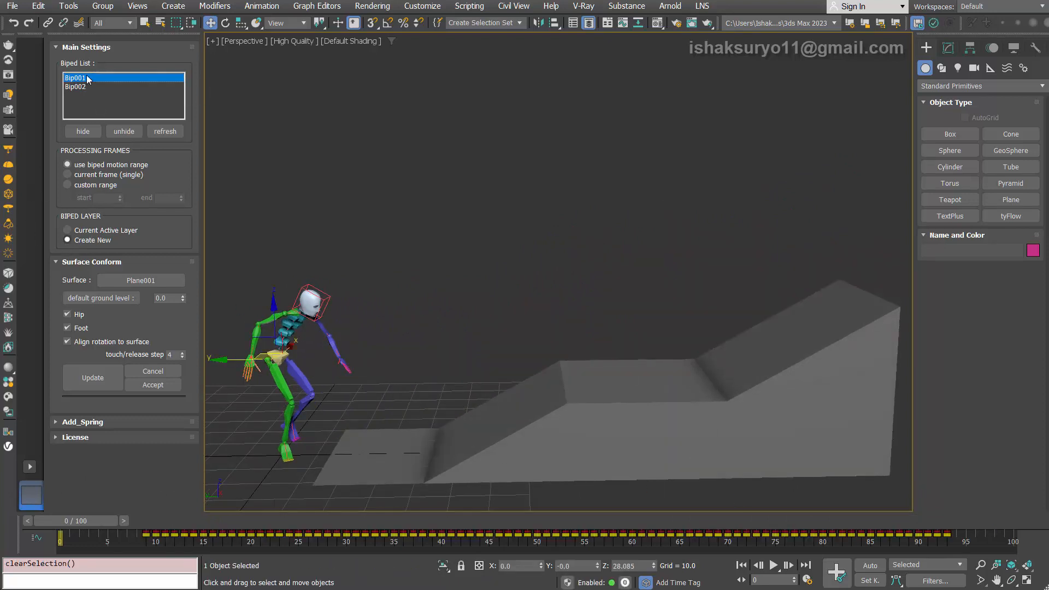
{"action": "left_click", "coordinate": [992, 49]}
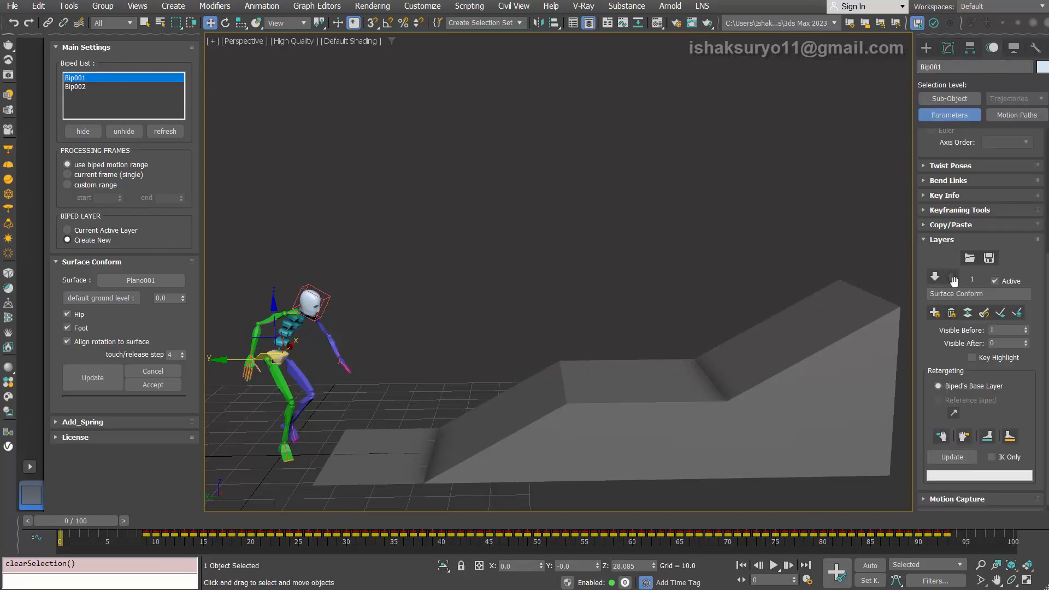
{"action": "left_click_drag", "start_coordinate": [924, 337], "coordinate": [929, 295]}
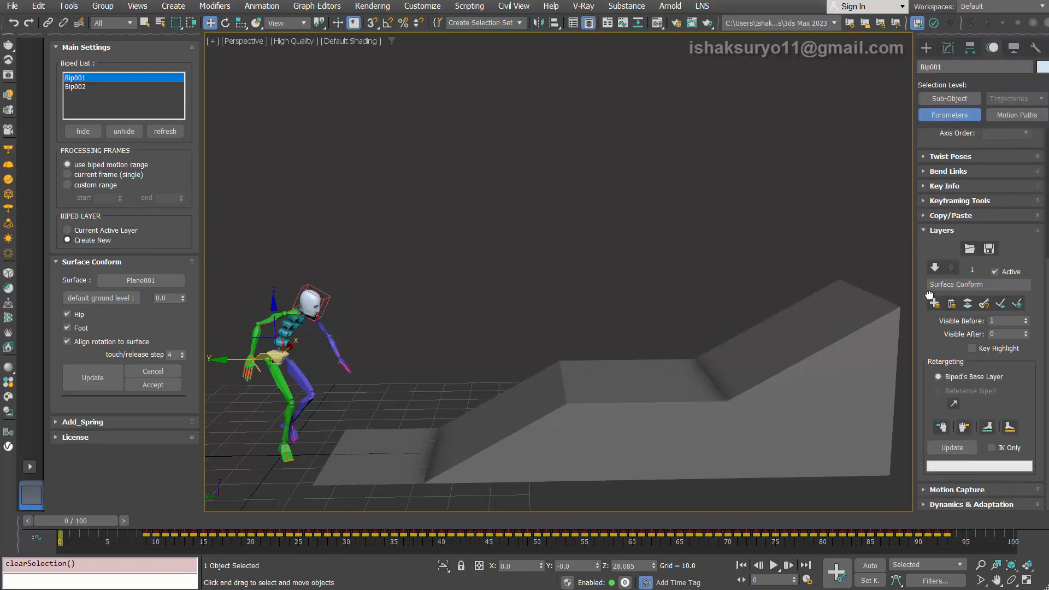
{"action": "scroll", "coordinate": [384, 443], "scroll_direction": "up", "scroll_amount": 3}
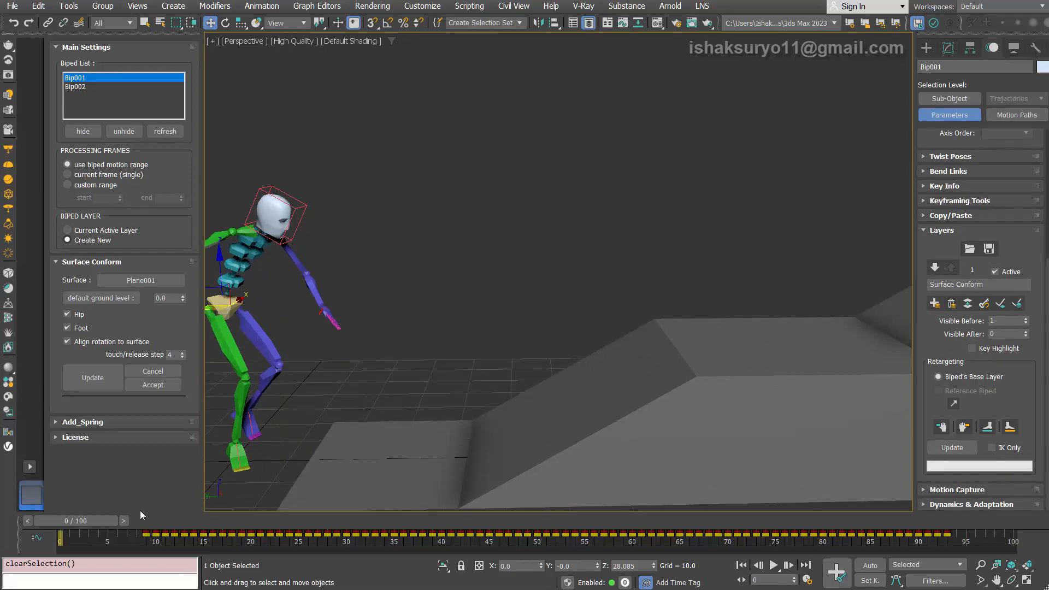
Scrub to frame 42 and examine how the biped's feet meet the slope
{"action": "left_click_drag", "start_coordinate": [96, 518], "coordinate": [496, 495]}
{"action": "middle_click_drag", "start_coordinate": [577, 422], "coordinate": [614, 422], "text": "alt"}
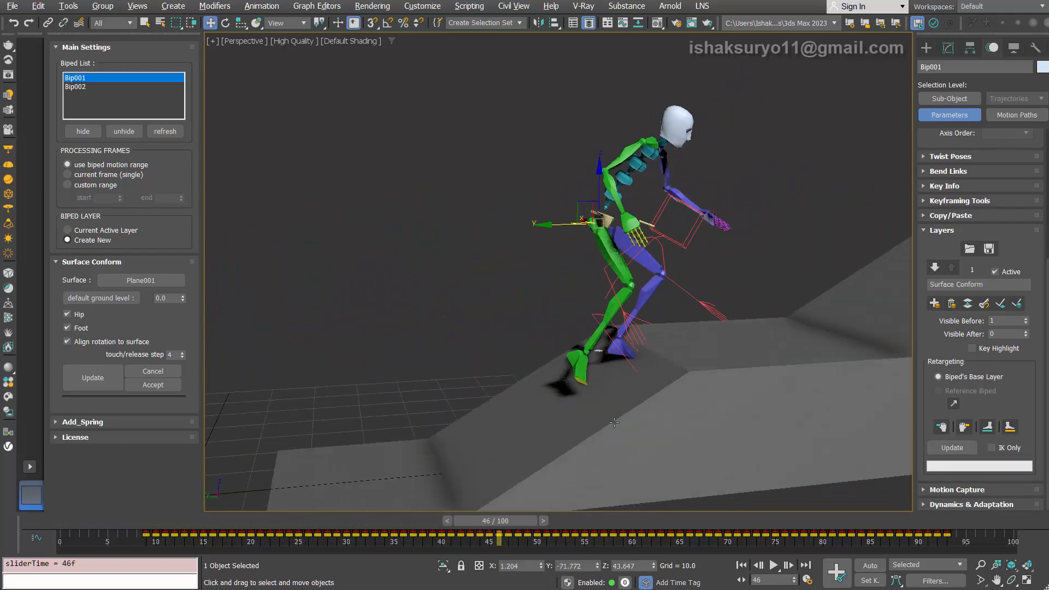
{"action": "scroll", "coordinate": [600, 411], "scroll_direction": "up", "scroll_amount": 2}
{"action": "left_click_drag", "start_coordinate": [483, 522], "coordinate": [461, 520]}
{"action": "key", "text": "w"}
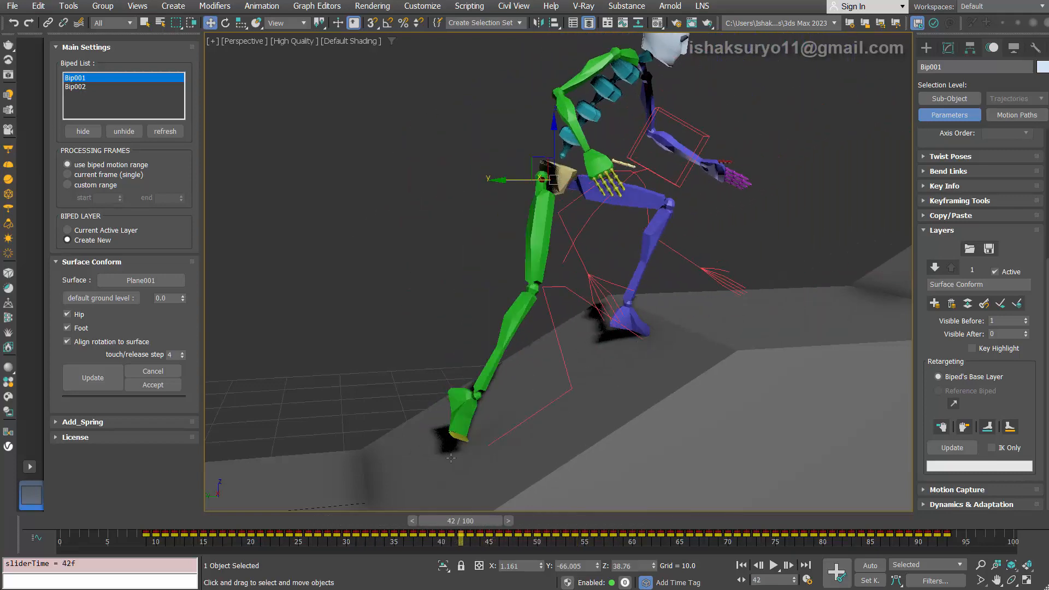
Cancel Bip001's surface conform and return to frame 0
{"action": "left_click", "coordinate": [167, 371]}
{"action": "scroll", "coordinate": [436, 359], "scroll_direction": "down", "scroll_amount": 3}
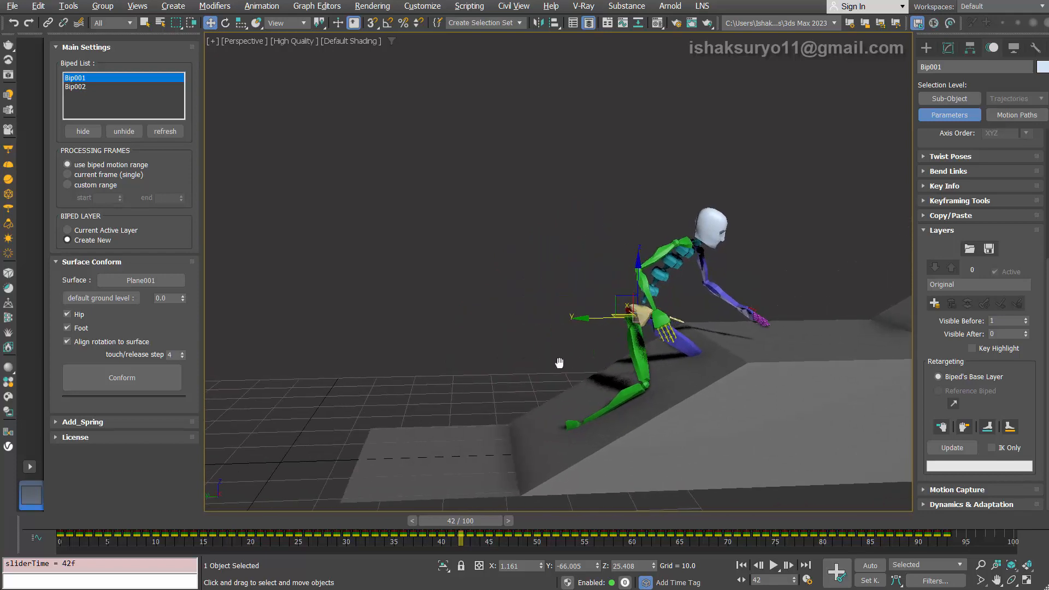
{"action": "left_click_drag", "start_coordinate": [457, 517], "coordinate": [26, 514]}
{"action": "key", "text": "w"}
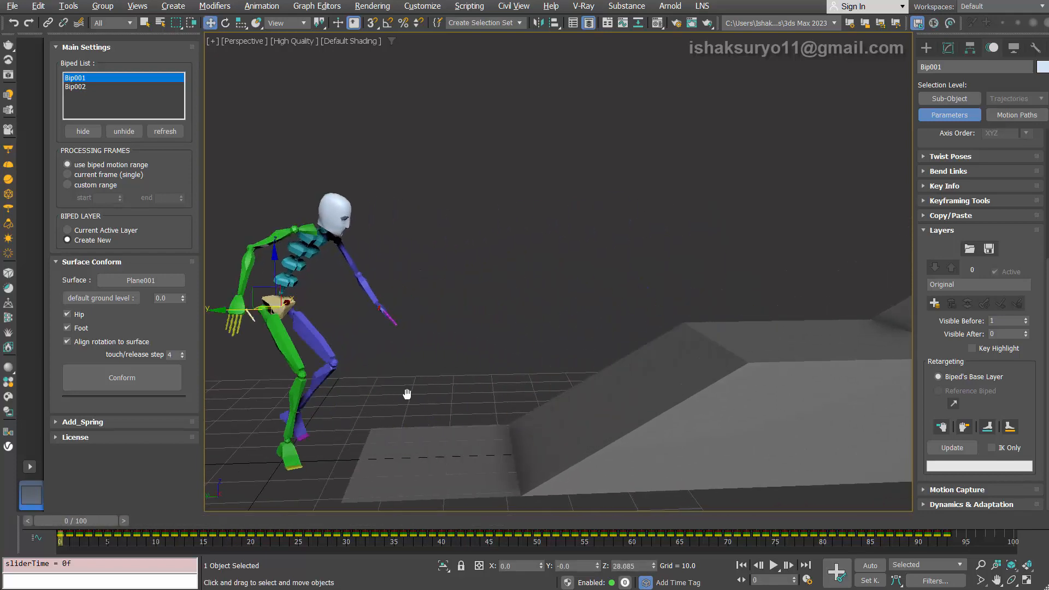
{"action": "middle_click_drag", "start_coordinate": [380, 396], "coordinate": [501, 375]}
Display the default ground level plane and compare it with the biped's feet up to frame 4
{"action": "left_click", "coordinate": [113, 299]}
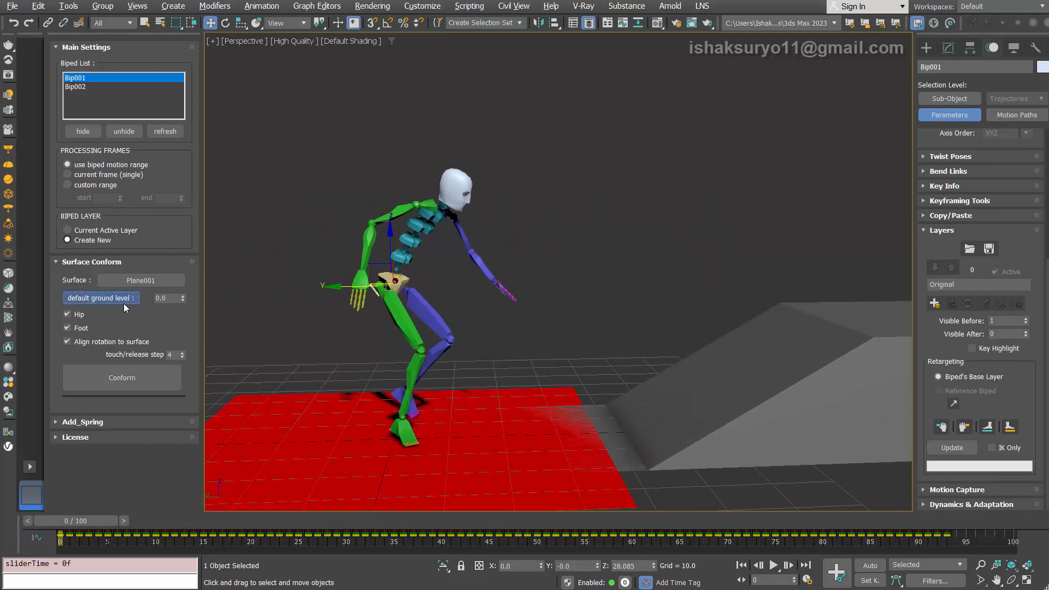
{"action": "scroll", "coordinate": [402, 385], "scroll_direction": "up", "scroll_amount": 5}
{"action": "middle_click_drag", "start_coordinate": [395, 411], "coordinate": [461, 412], "text": "alt"}
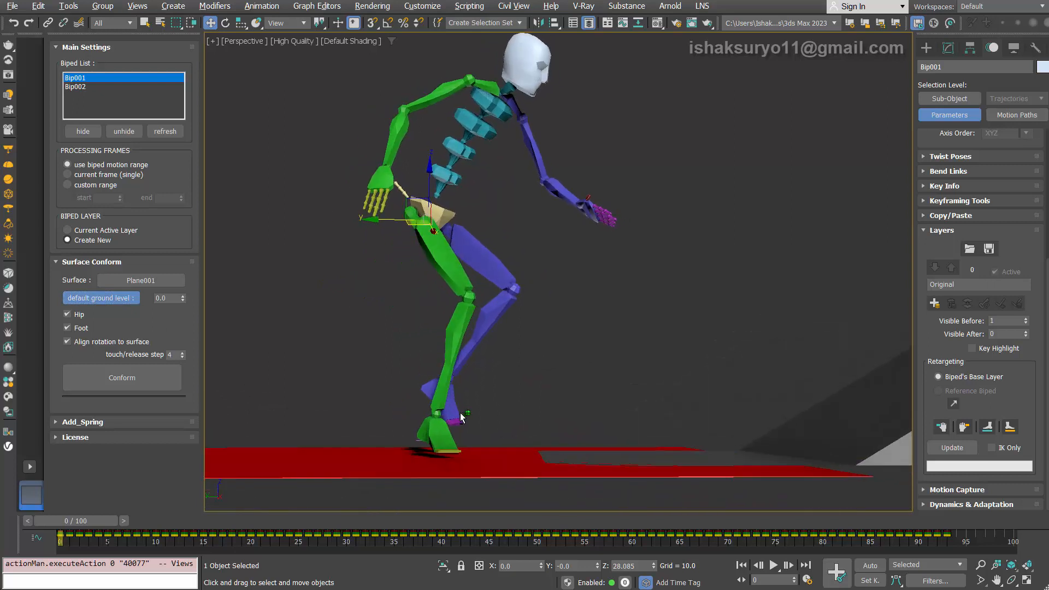
{"action": "left_click_drag", "start_coordinate": [138, 513], "coordinate": [35, 500]}
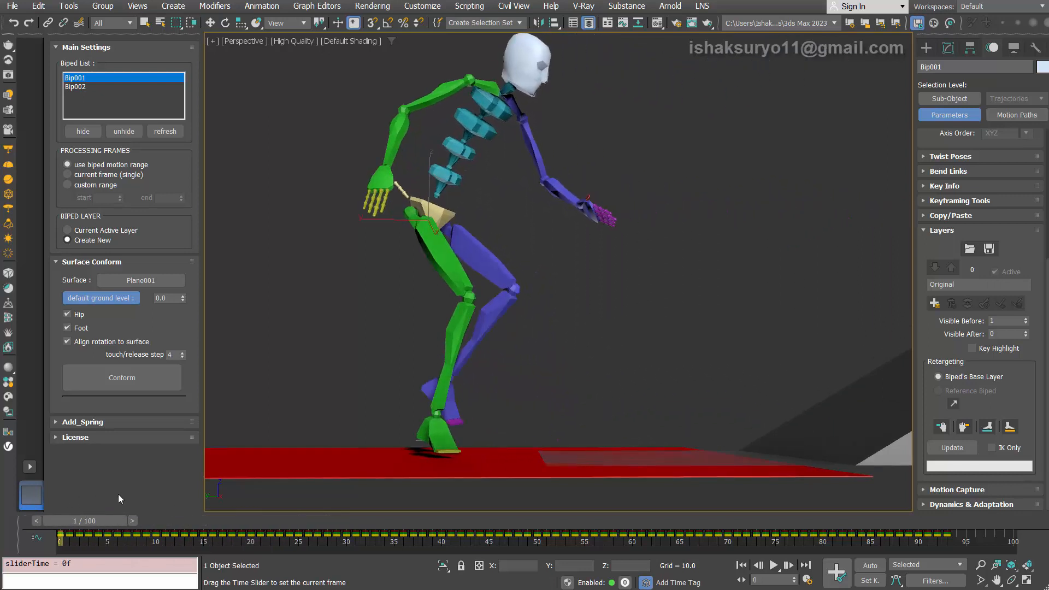
{"action": "mouse_move", "coordinate": [120, 499]}
{"action": "left_mouse_down"}
{"action": "mouse_move", "coordinate": [237, 500]}
{"action": "mouse_move", "coordinate": [137, 500]}
{"action": "left_mouse_up"}
{"action": "key", "text": "w"}
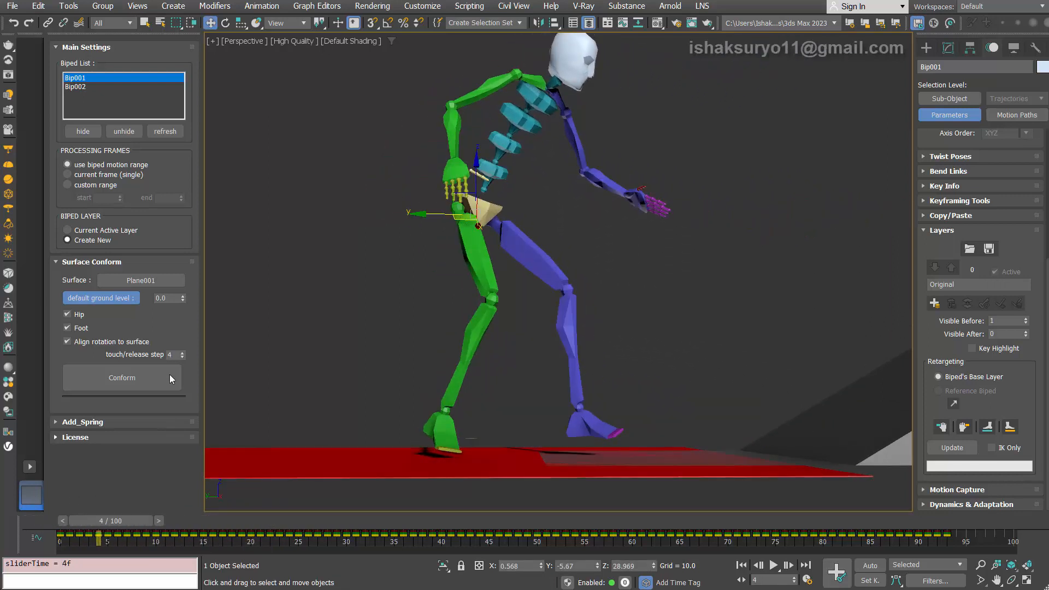
Raise the default ground level to 1.4, check it at frame 0 and turn off the ground level display
{"action": "mouse_move", "coordinate": [183, 297]}
{"action": "left_mouse_down"}
{"action": "mouse_move", "coordinate": [188, 269]}
{"action": "mouse_move", "coordinate": [182, 289]}
{"action": "left_mouse_up"}
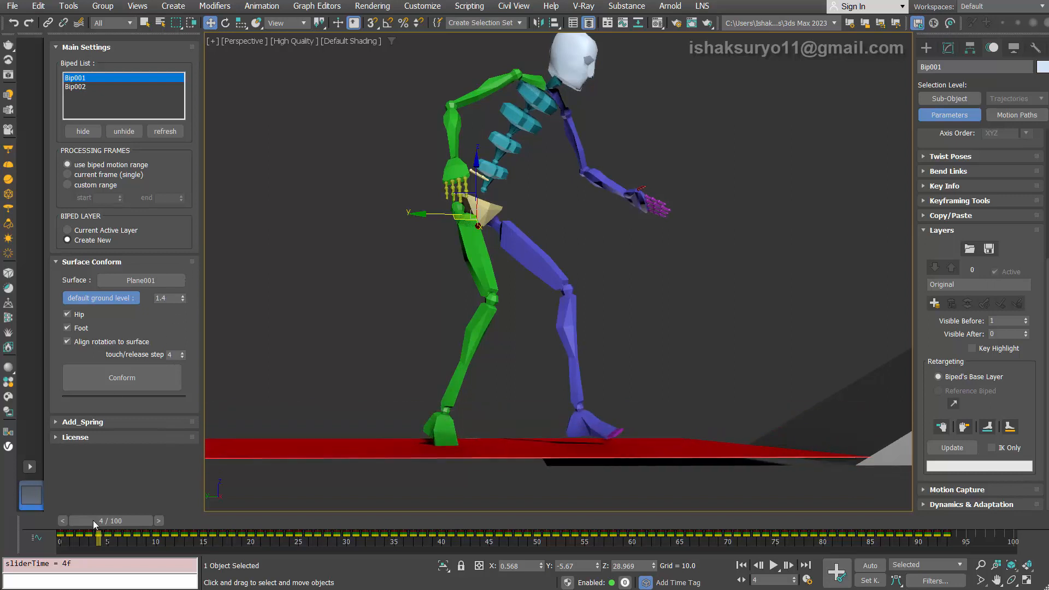
{"action": "left_click_drag", "start_coordinate": [93, 520], "coordinate": [47, 527]}
{"action": "key", "text": "w"}
{"action": "left_click", "coordinate": [82, 300]}
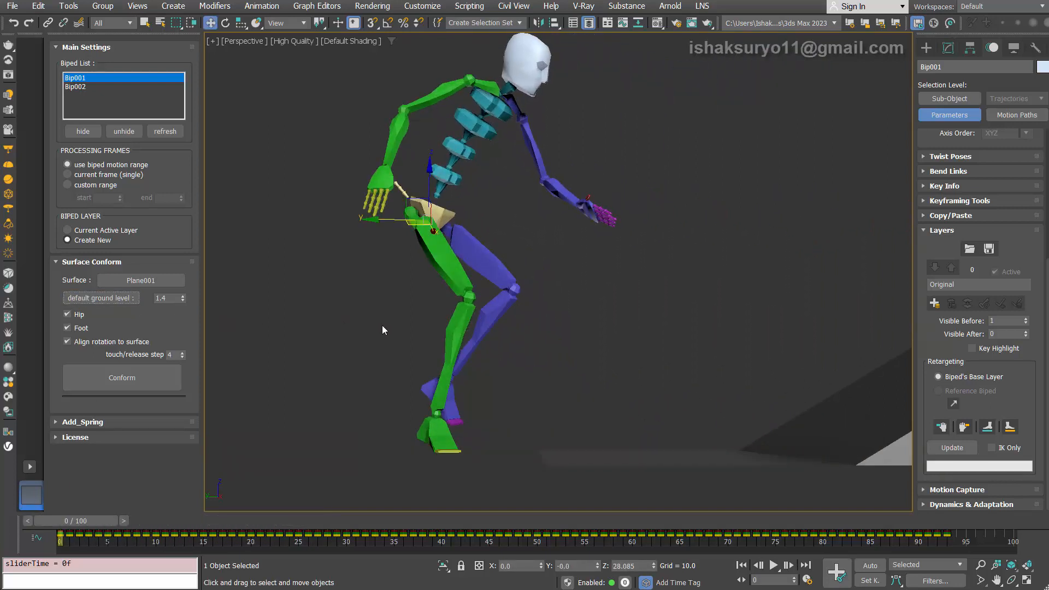
Conform Bip001's walk to the Plane001 ramp using the 1.4 ground level
{"action": "scroll", "coordinate": [383, 326], "scroll_direction": "down", "scroll_amount": 3}
{"action": "middle_click_drag", "start_coordinate": [451, 344], "coordinate": [356, 403], "text": "alt"}
{"action": "key", "text": "g"}
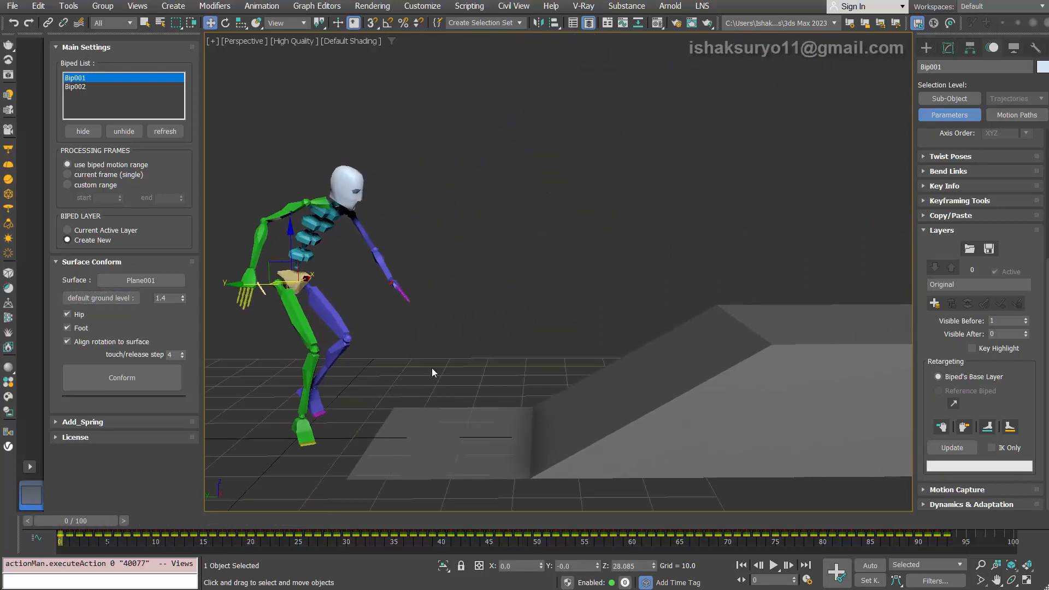
{"action": "scroll", "coordinate": [432, 369], "scroll_direction": "down", "scroll_amount": 3}
{"action": "middle_click_drag", "start_coordinate": [451, 373], "coordinate": [401, 398]}
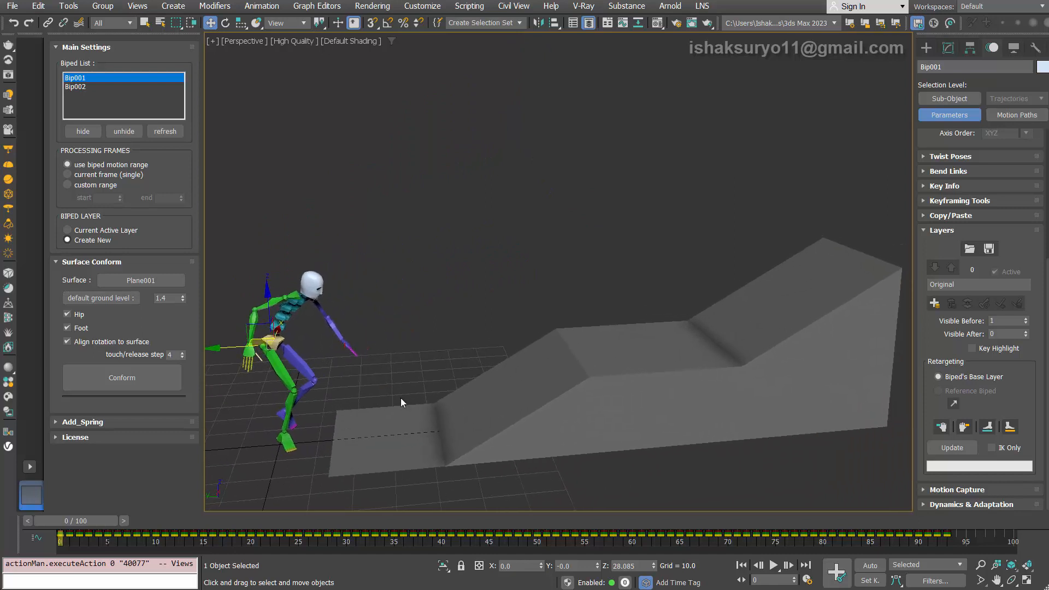
{"action": "left_click", "coordinate": [136, 375]}
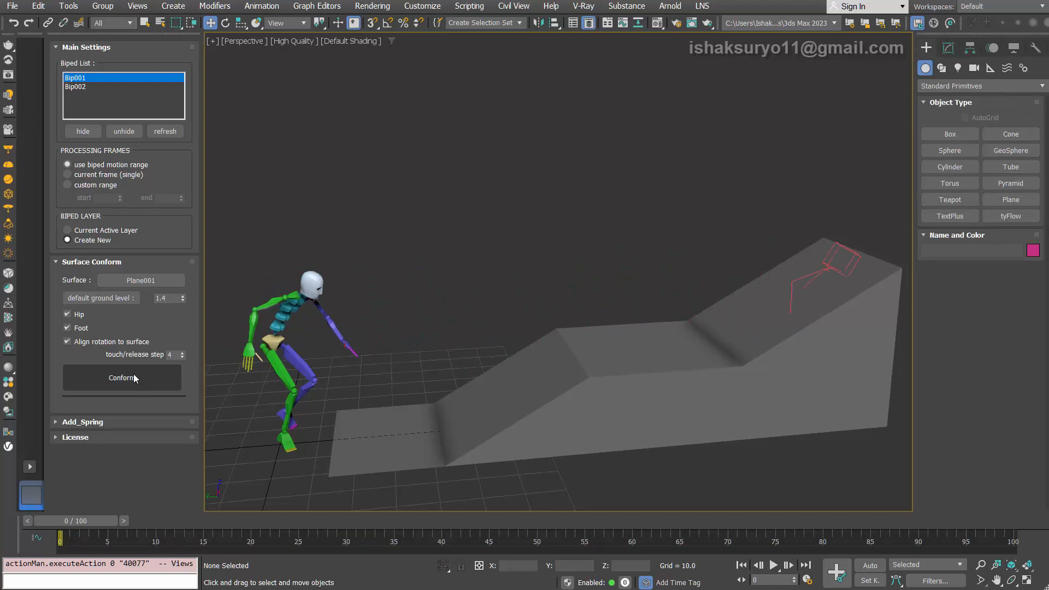
Scrub and play back the conformed walk up the ramp to check the foot contact, stopping at frame 88
{"action": "left_click_drag", "start_coordinate": [83, 524], "coordinate": [197, 511]}
{"action": "key", "text": "w"}
{"action": "scroll", "coordinate": [585, 369], "scroll_direction": "up", "scroll_amount": 3}
{"action": "middle_click_drag", "start_coordinate": [711, 433], "coordinate": [771, 429], "text": "alt"}
{"action": "left_click", "coordinate": [776, 567]}
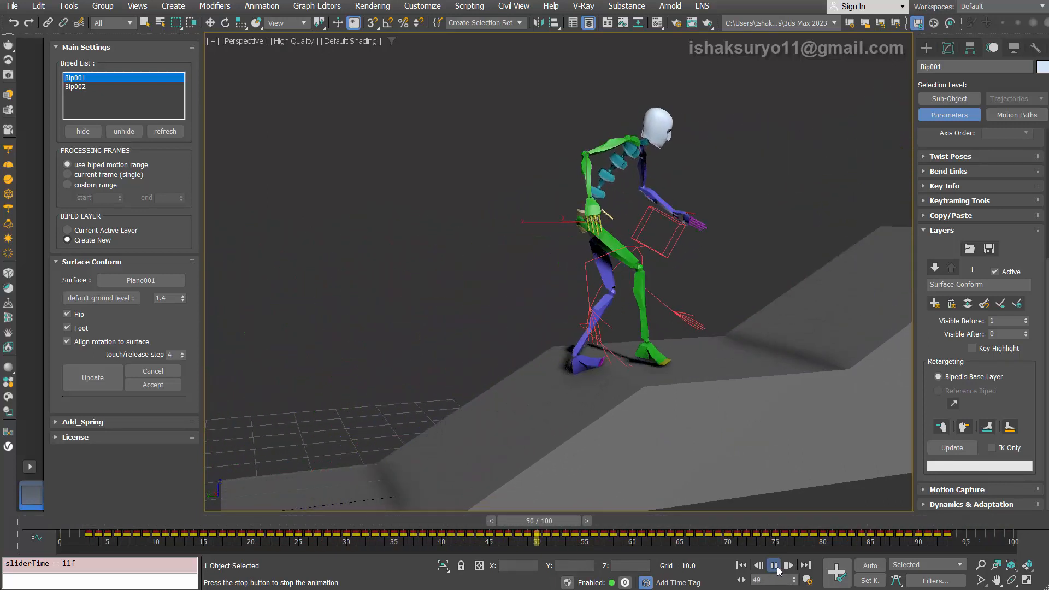
{"action": "left_click", "coordinate": [774, 566]}
{"action": "key", "text": "w"}
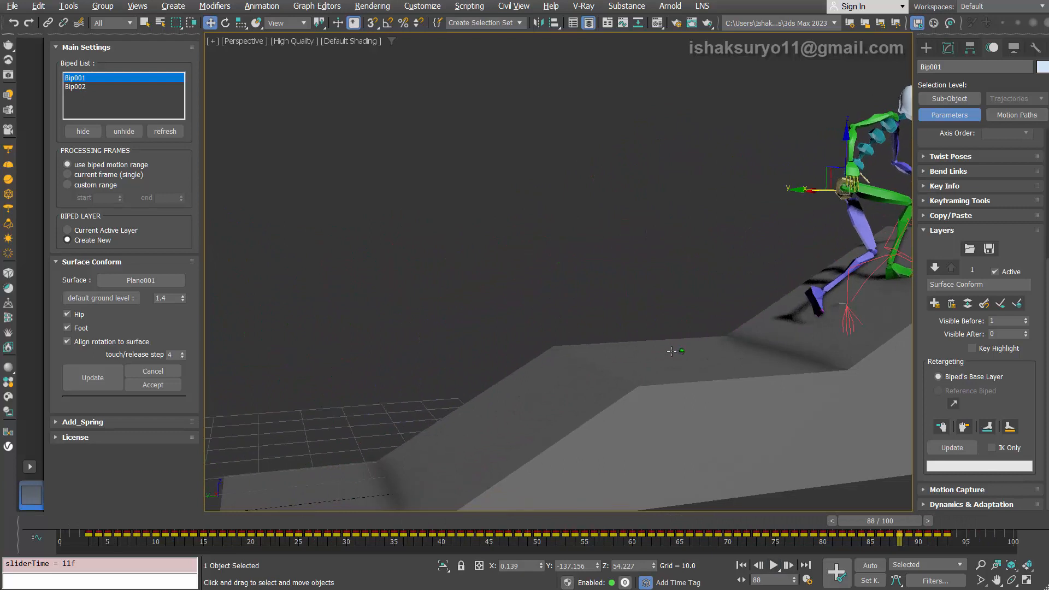
Unhide Bip002 from frame 0 and scrub to frame 18 to compare both bipeds' walks
{"action": "key", "text": "Home"}
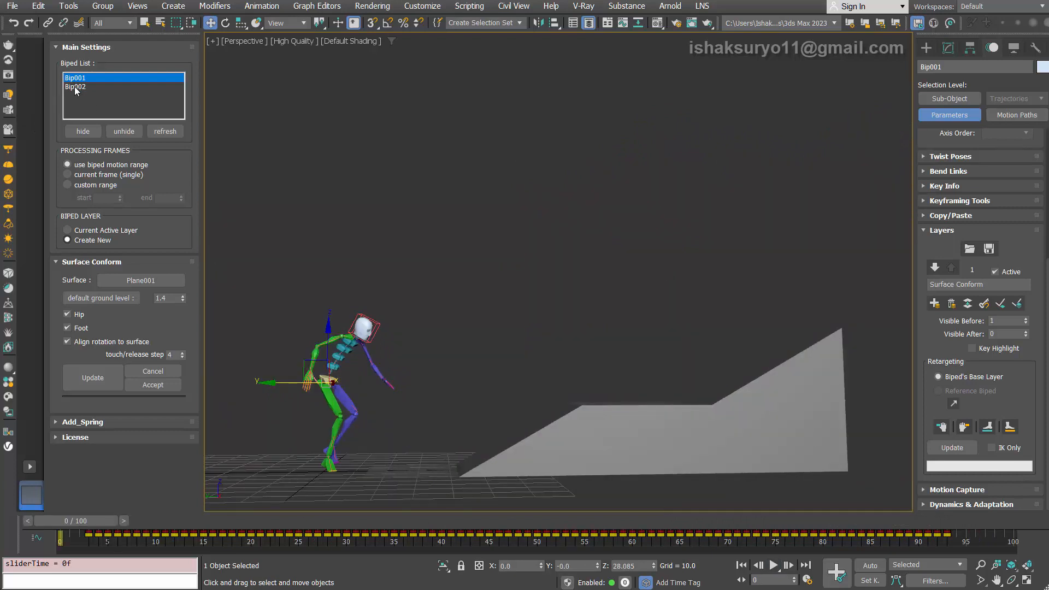
{"action": "left_click", "coordinate": [114, 134]}
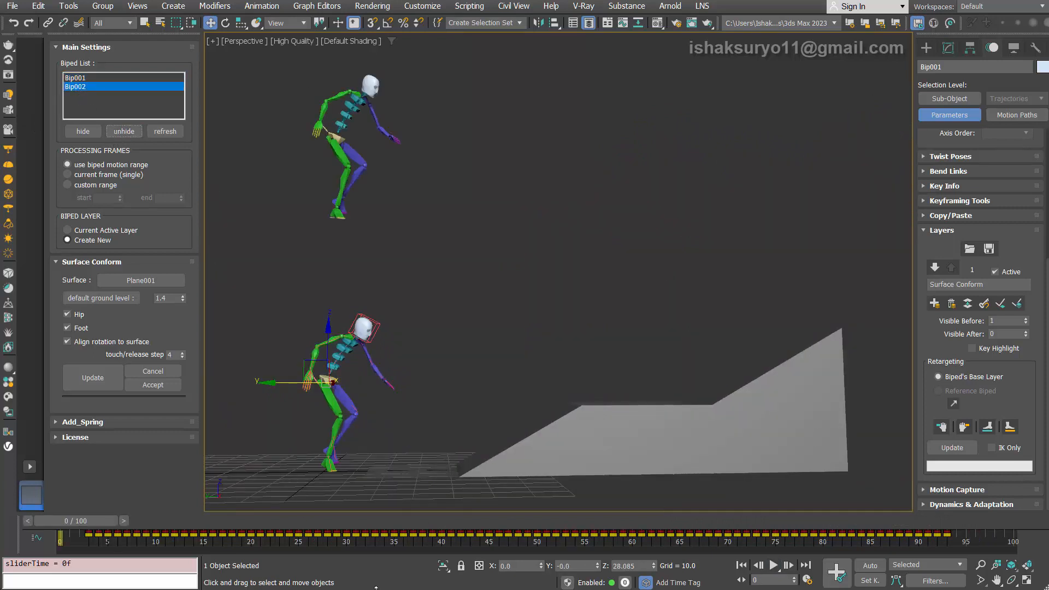
{"action": "left_click_drag", "start_coordinate": [70, 521], "coordinate": [231, 541]}
{"action": "key", "text": "w"}
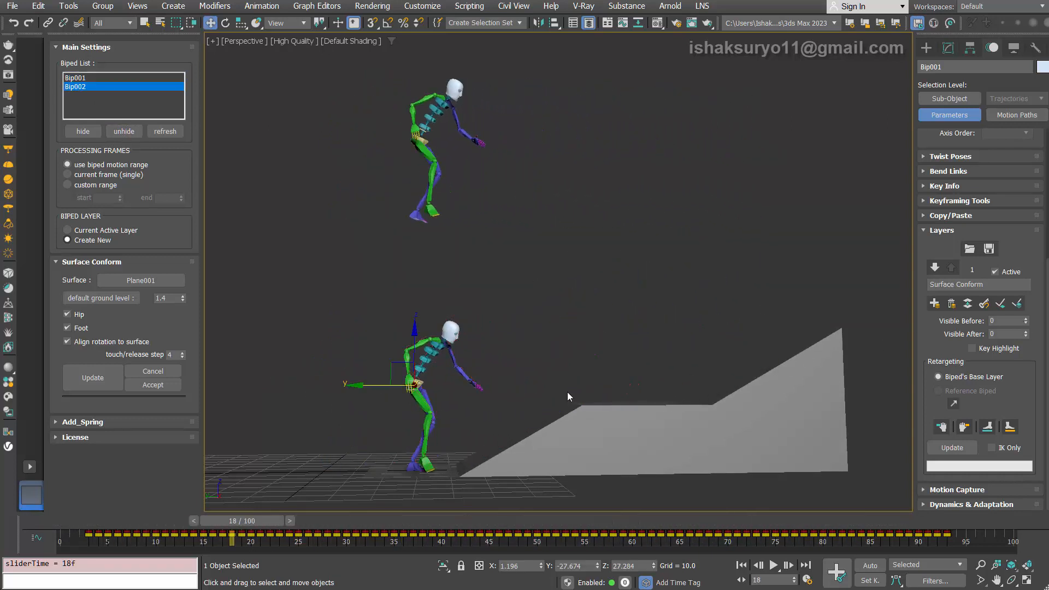
Scrub from frame 18 to frame 39 to compare Bip002's original walk with Bip001's walk up the ramp
{"action": "scroll", "coordinate": [547, 394], "scroll_direction": "up", "scroll_amount": 3}
{"action": "scroll", "coordinate": [530, 402], "scroll_direction": "down", "scroll_amount": 3}
{"action": "middle_click_drag", "start_coordinate": [530, 402], "coordinate": [491, 424]}
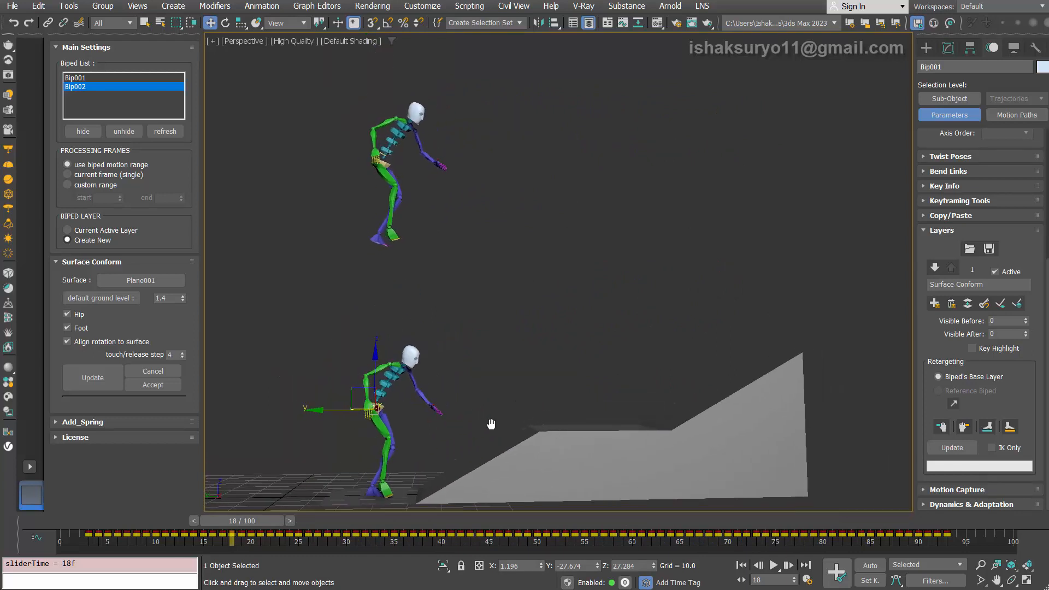
{"action": "left_click_drag", "start_coordinate": [243, 522], "coordinate": [427, 542]}
{"action": "key", "text": "w"}
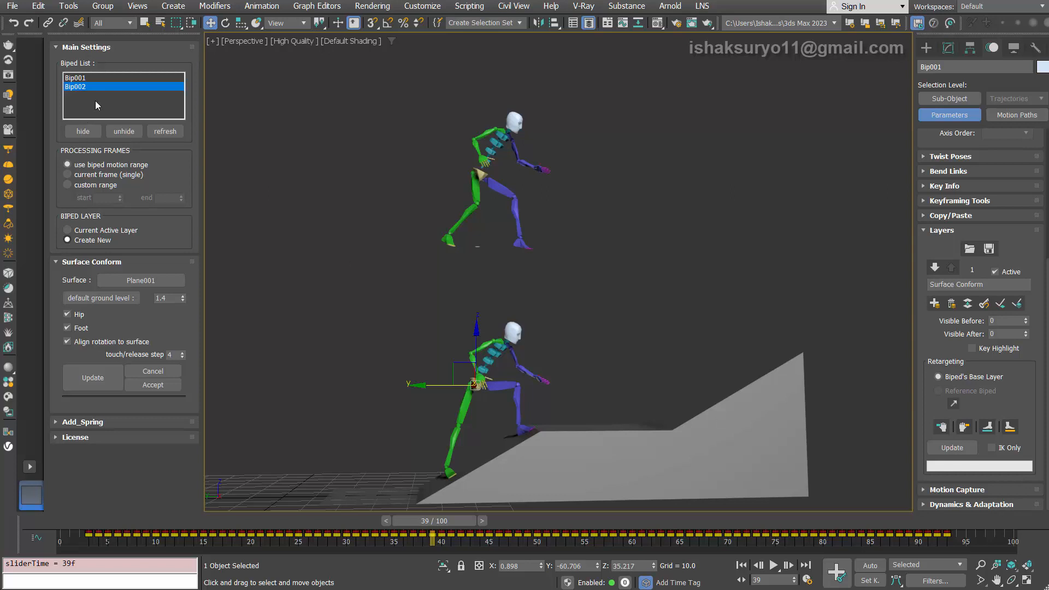
Hide Bip002, reselect Bip001 in the biped list and accept its surface conform
{"action": "left_click", "coordinate": [87, 132]}
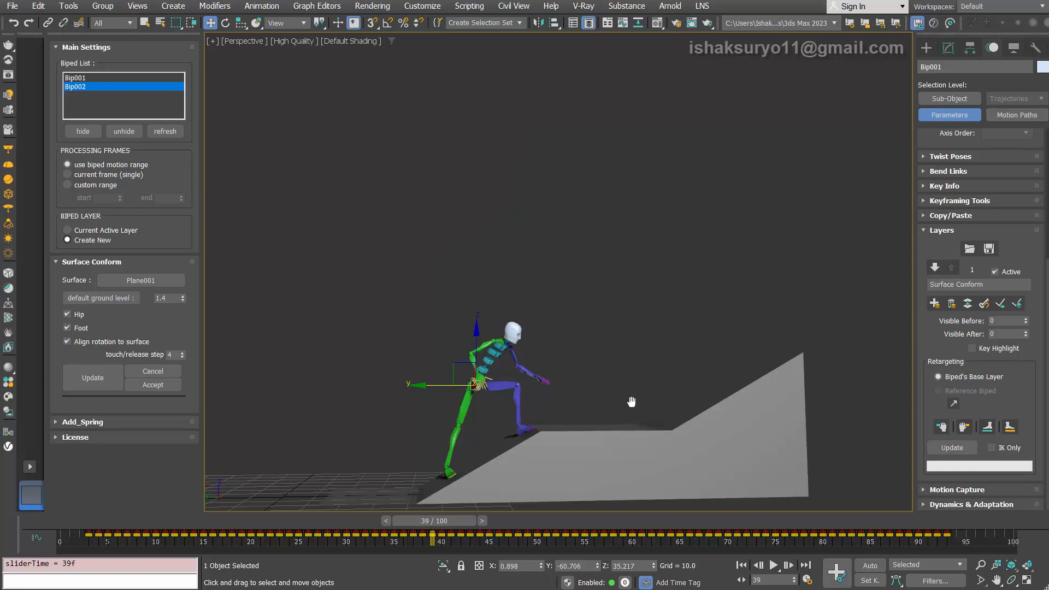
{"action": "middle_click_drag", "start_coordinate": [632, 401], "coordinate": [608, 314]}
{"action": "scroll", "coordinate": [540, 330], "scroll_direction": "up", "scroll_amount": 4}
{"action": "middle_click_drag", "start_coordinate": [538, 333], "coordinate": [606, 366], "text": "alt"}
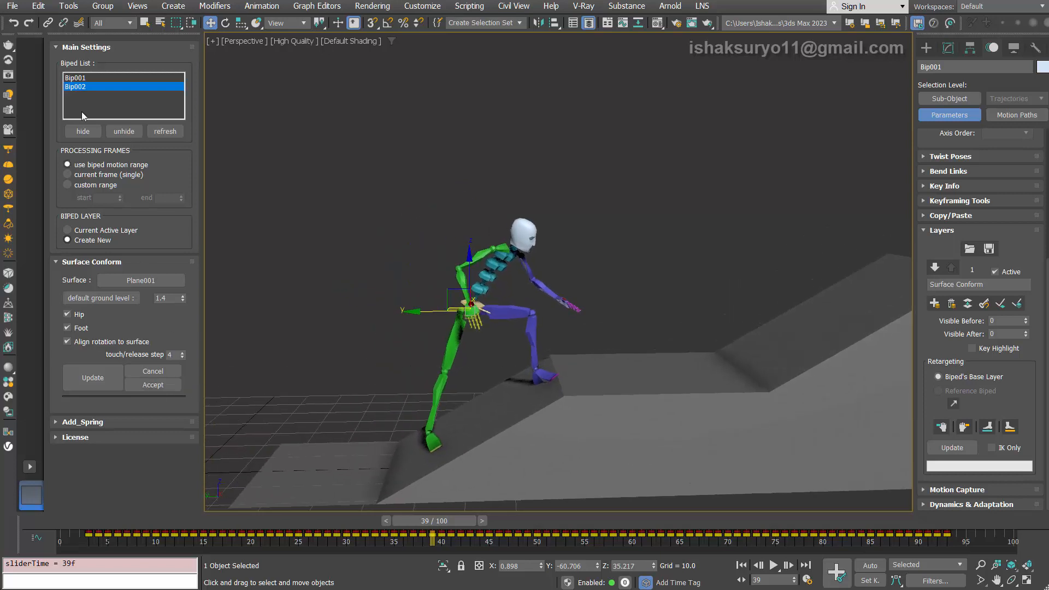
{"action": "left_click", "coordinate": [77, 78]}
{"action": "left_click", "coordinate": [154, 385]}
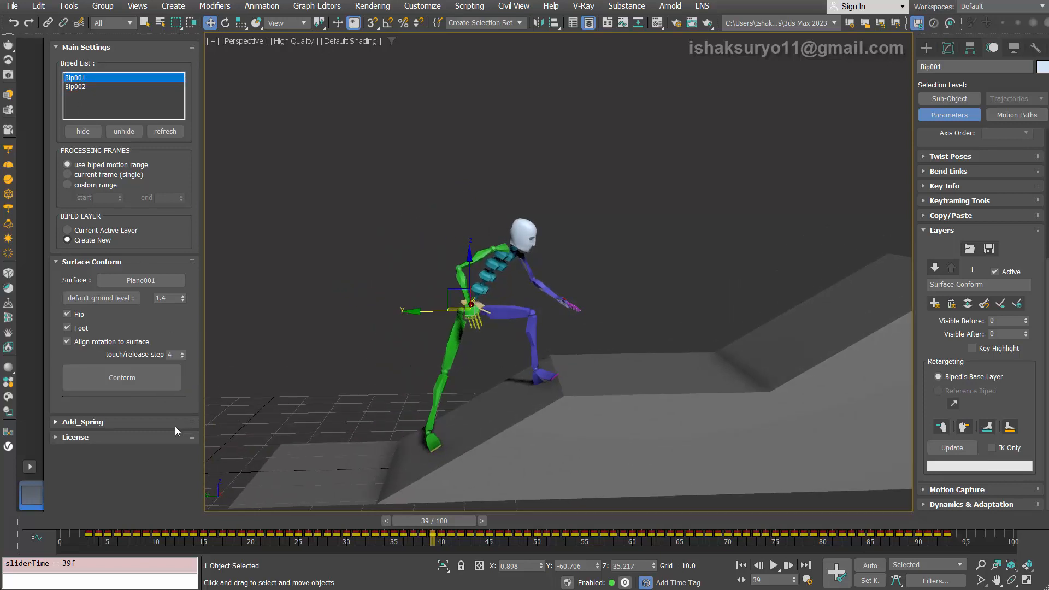
Add a spring to Bip001's hip and spine using the existing Add_Spring settings, starting at frame 0, and play back the walk
{"action": "left_click", "coordinate": [117, 422]}
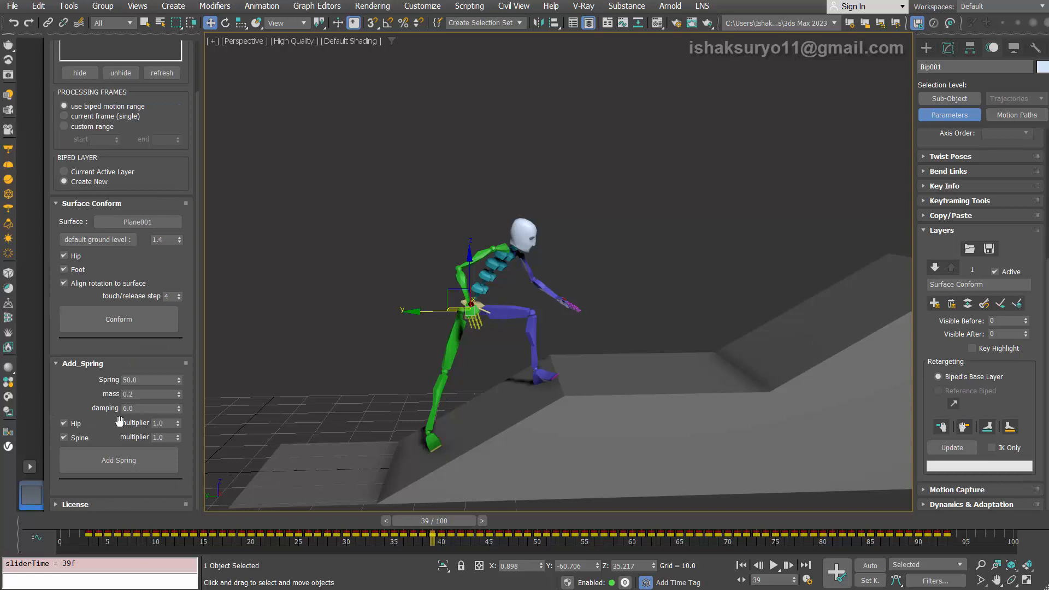
{"action": "left_click", "coordinate": [105, 205]}
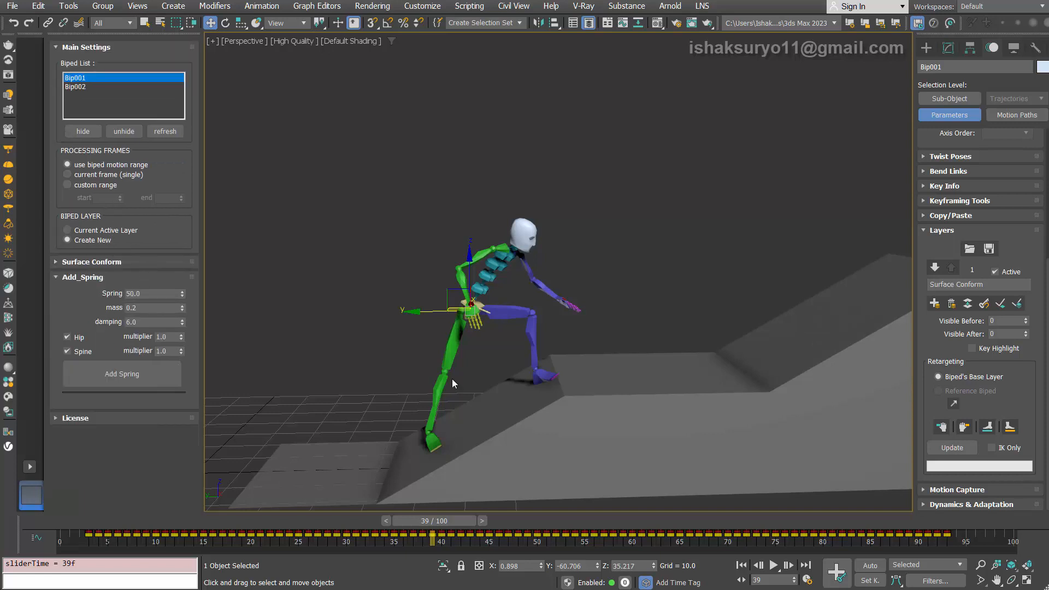
{"action": "left_click_drag", "start_coordinate": [437, 521], "coordinate": [760, 500]}
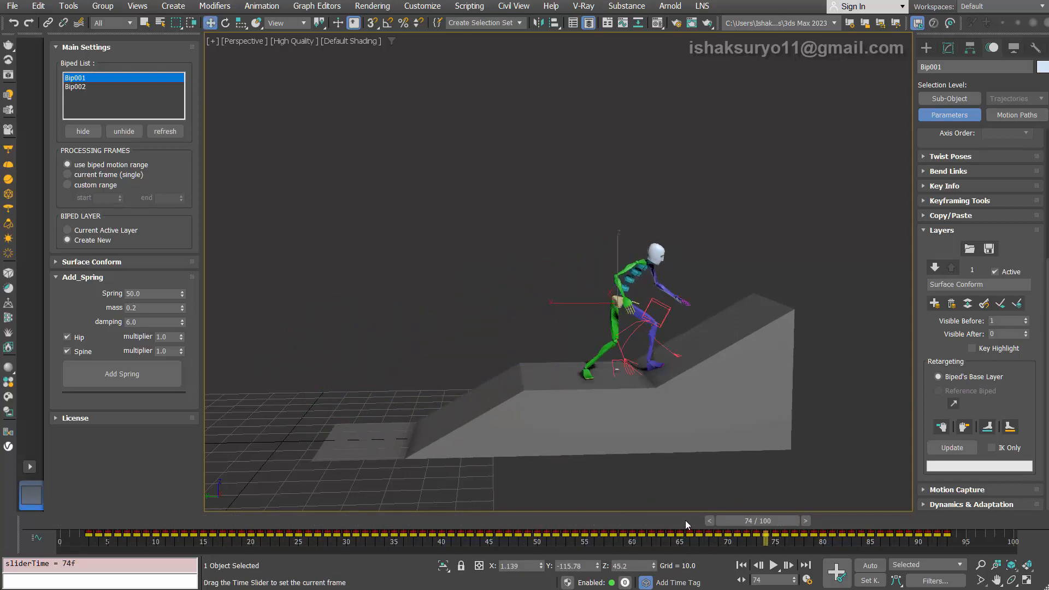
{"action": "left_click_drag", "start_coordinate": [685, 520], "coordinate": [22, 495]}
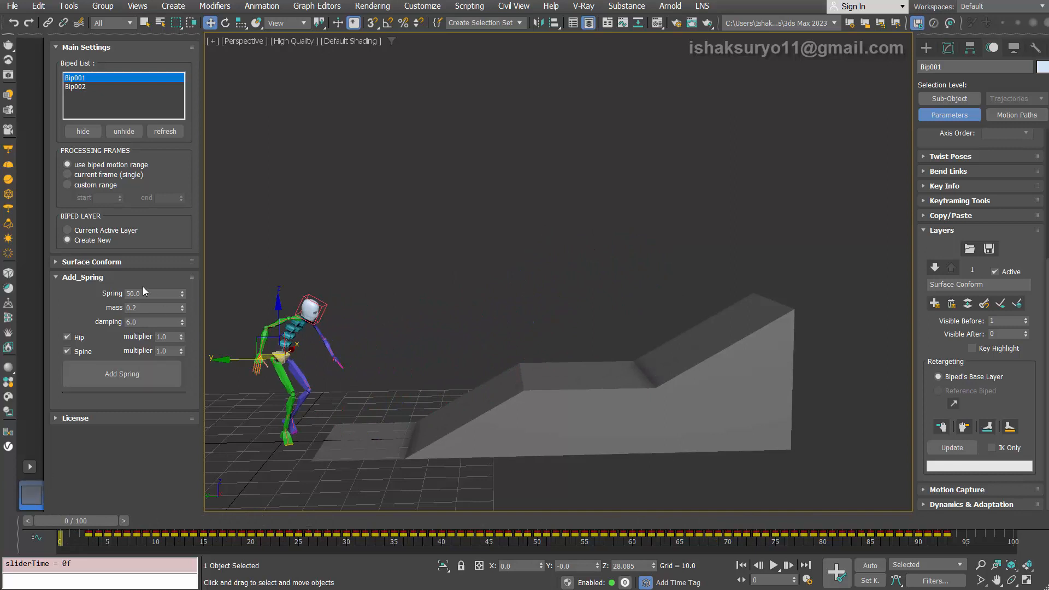
{"action": "left_click", "coordinate": [120, 374]}
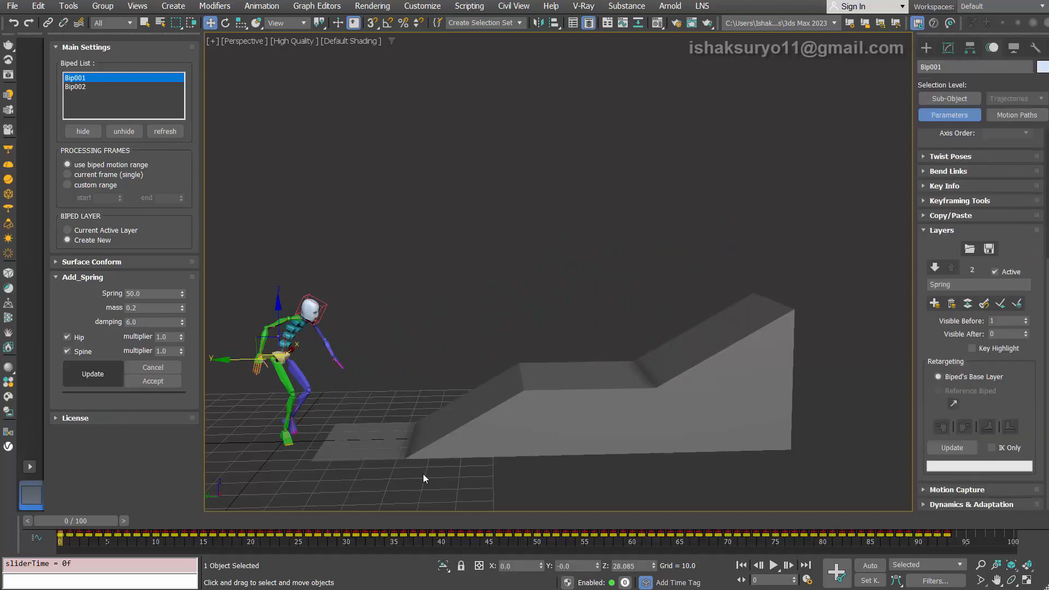
{"action": "left_click", "coordinate": [774, 566]}
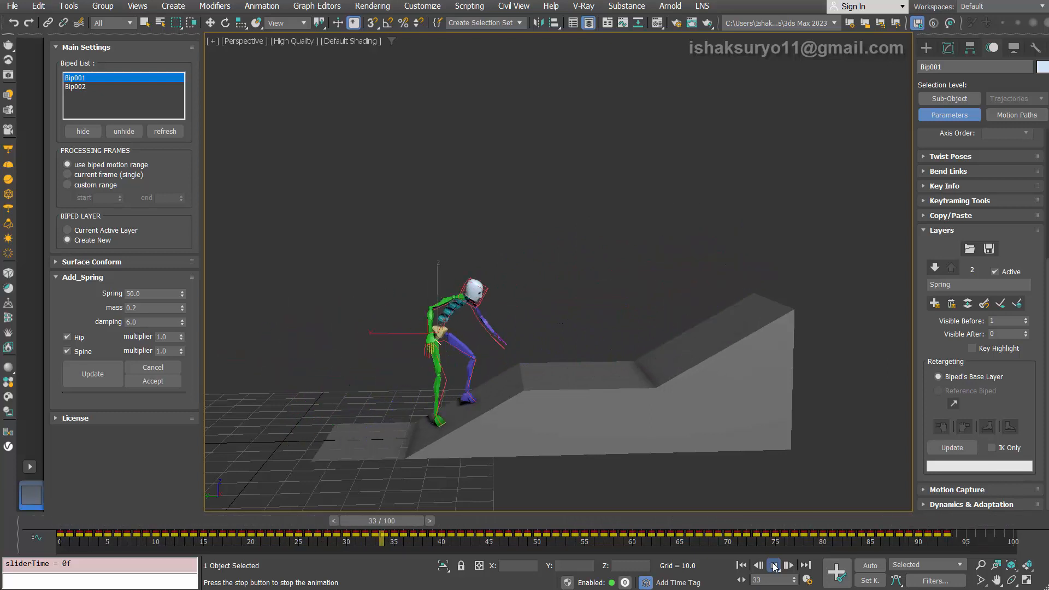
{"action": "left_click", "coordinate": [775, 565]}
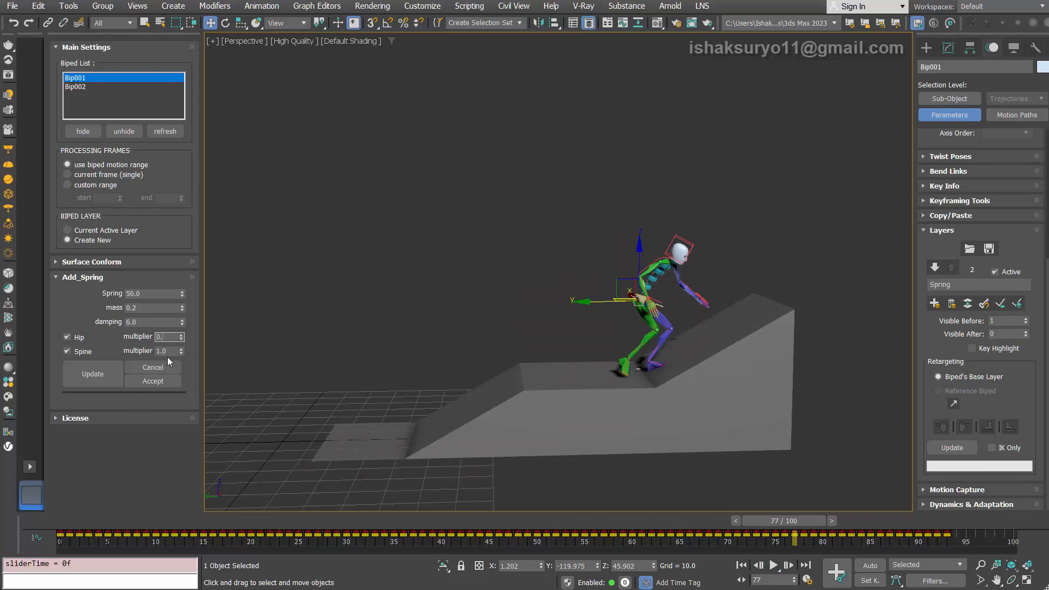
Set the hip spring multiplier to 0.5, update the spring and play back the walk from the start
{"action": "left_click", "coordinate": [90, 373]}
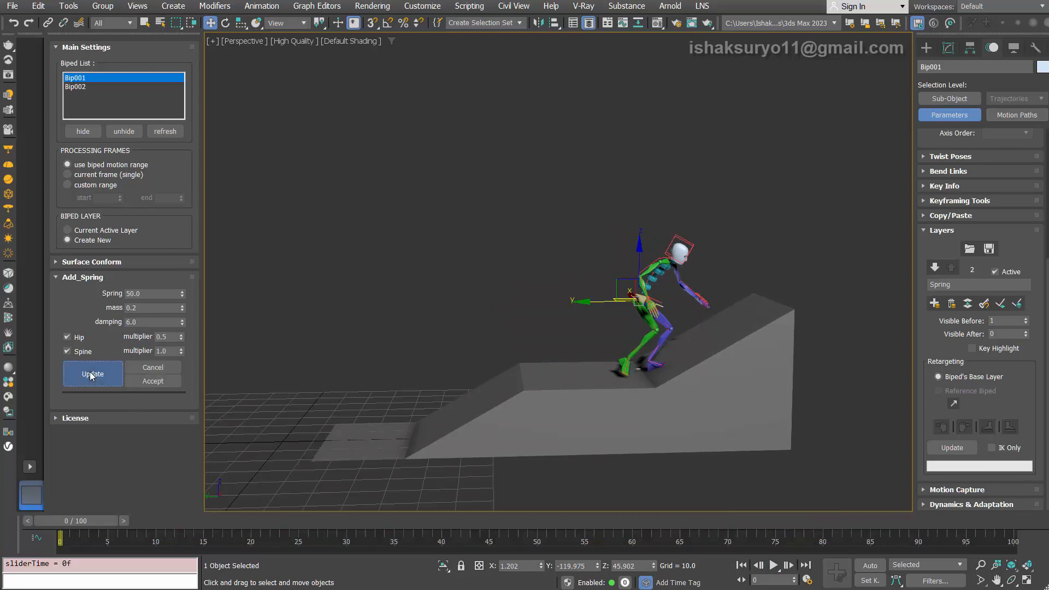
{"action": "left_click", "coordinate": [742, 566]}
{"action": "left_click", "coordinate": [773, 566]}
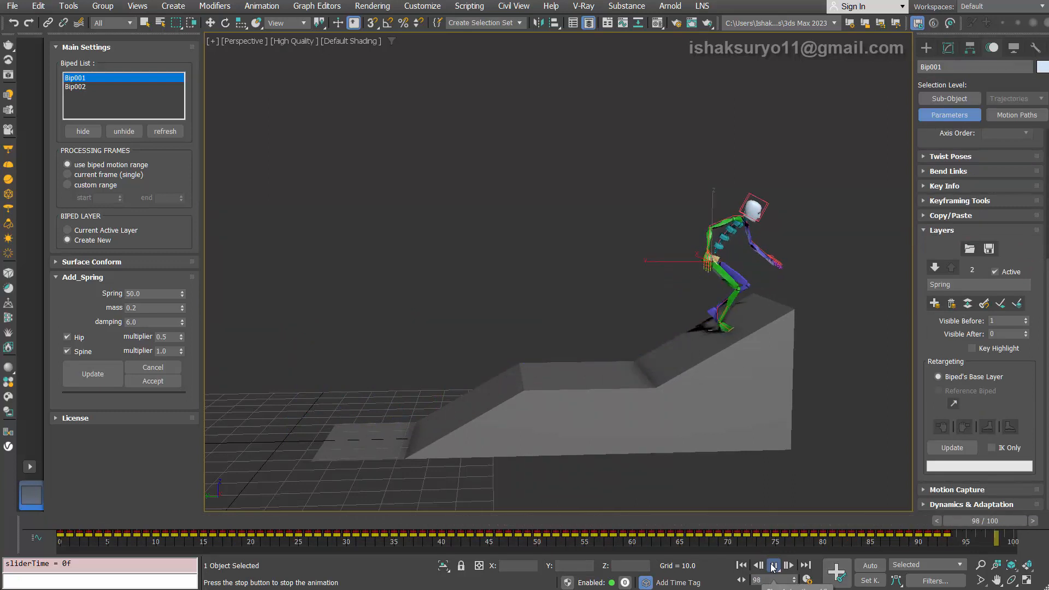
{"action": "left_click", "coordinate": [773, 567]}
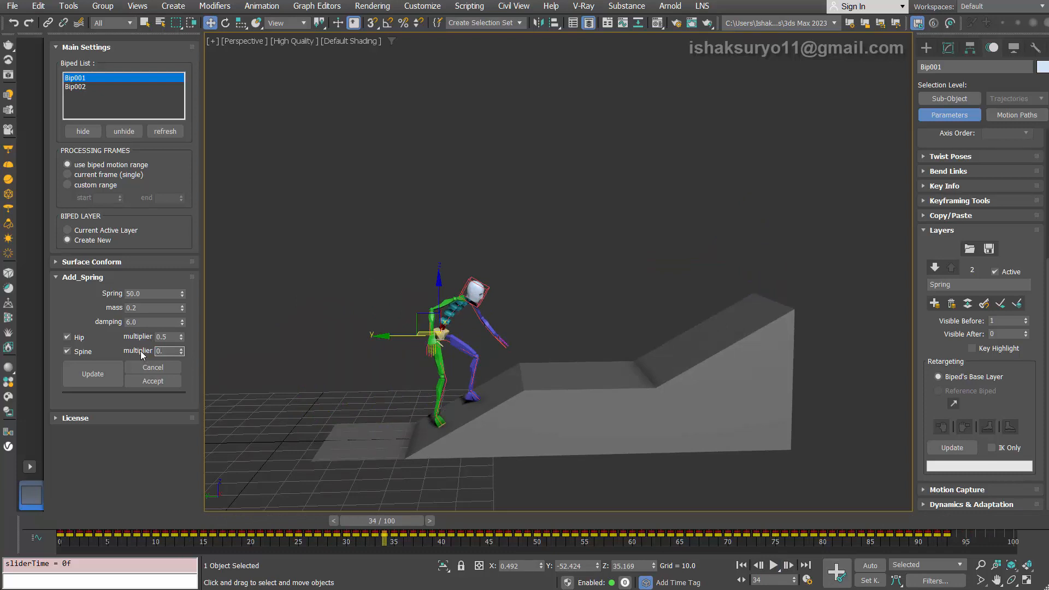
Set the spine spring multiplier to 0.5, update the spring and accept it after checking the playback
{"action": "type", "text": "0.5"}
{"action": "left_click", "coordinate": [101, 376]}
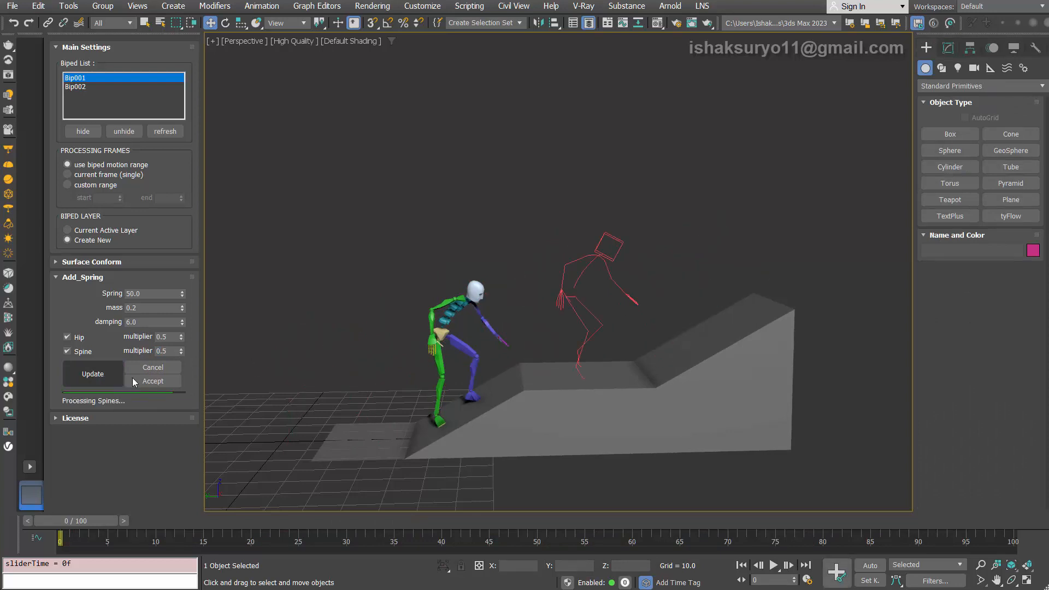
{"action": "left_click", "coordinate": [775, 566]}
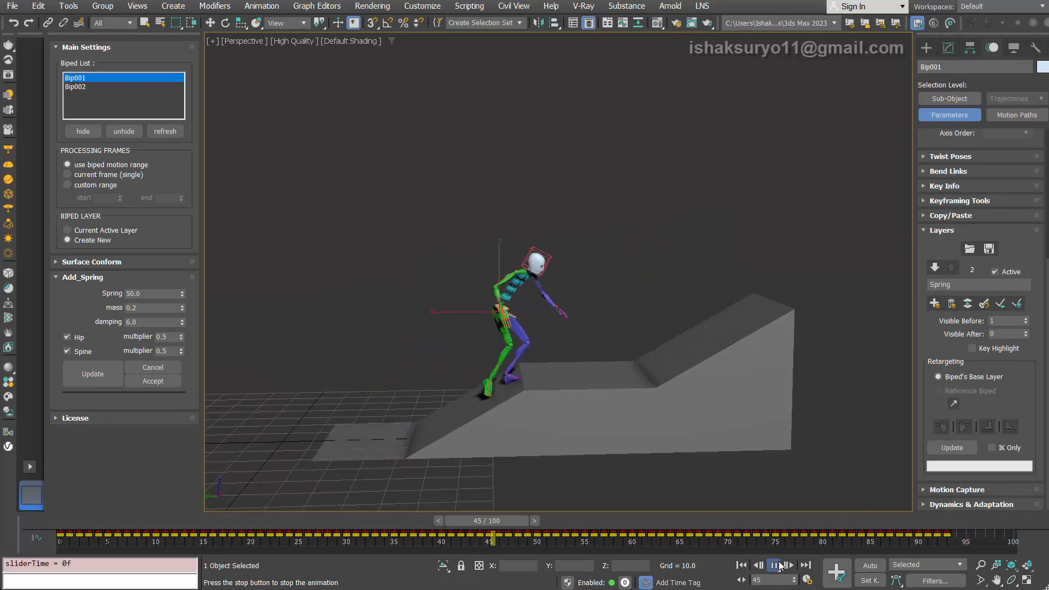
{"action": "left_click", "coordinate": [776, 565]}
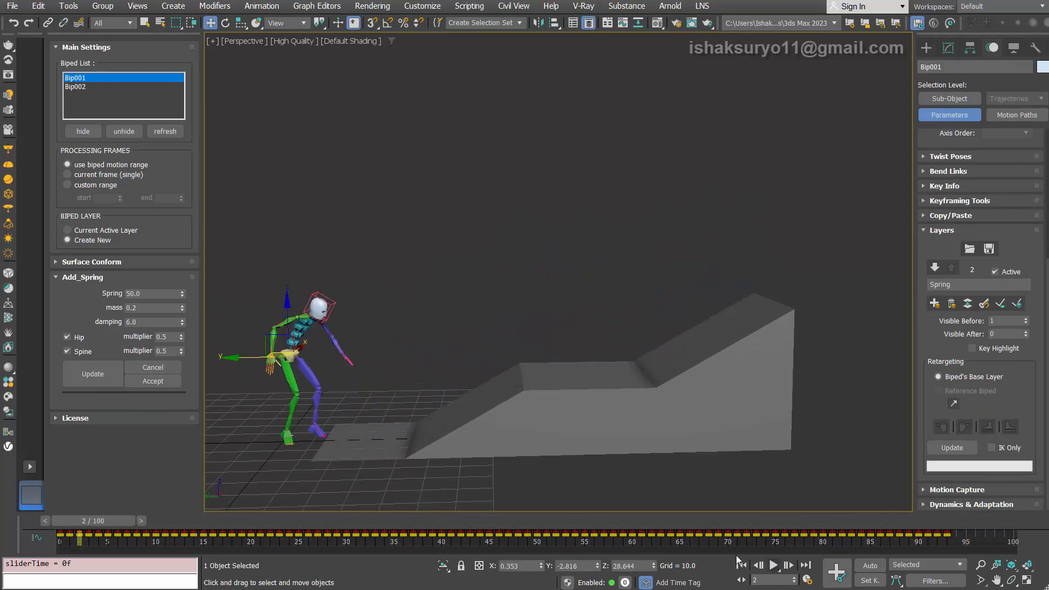
{"action": "mouse_move", "coordinate": [77, 518]}
{"action": "left_mouse_down"}
{"action": "mouse_move", "coordinate": [255, 519]}
{"action": "mouse_move", "coordinate": [57, 519]}
{"action": "left_mouse_up"}
{"action": "left_click", "coordinate": [162, 386]}
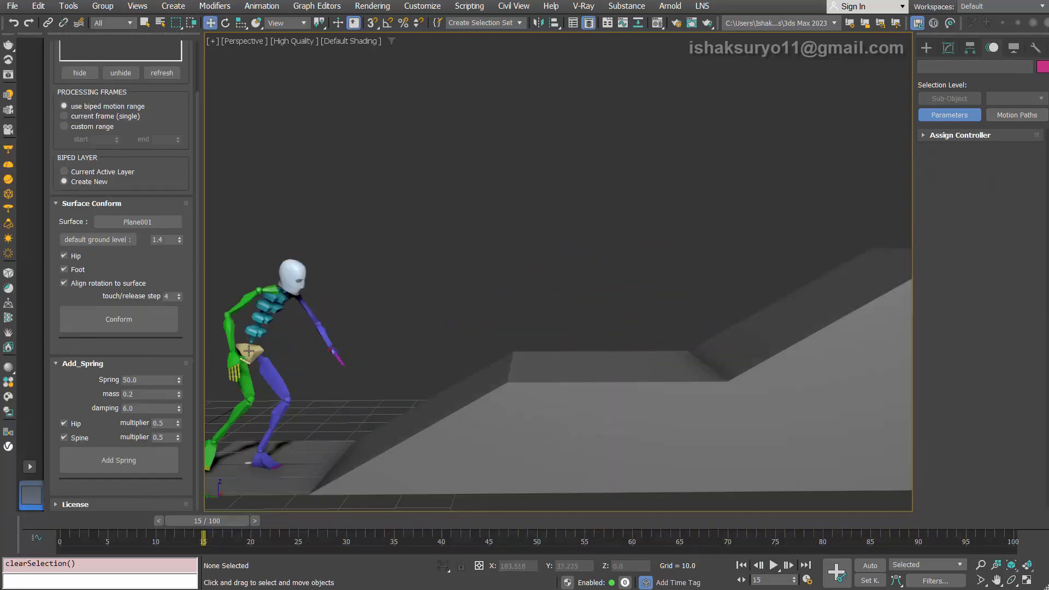
Delete the Spring and Surface Conform layers from Bip001 and scrub to frame 19 to check the original walk
{"action": "left_click", "coordinate": [249, 351]}
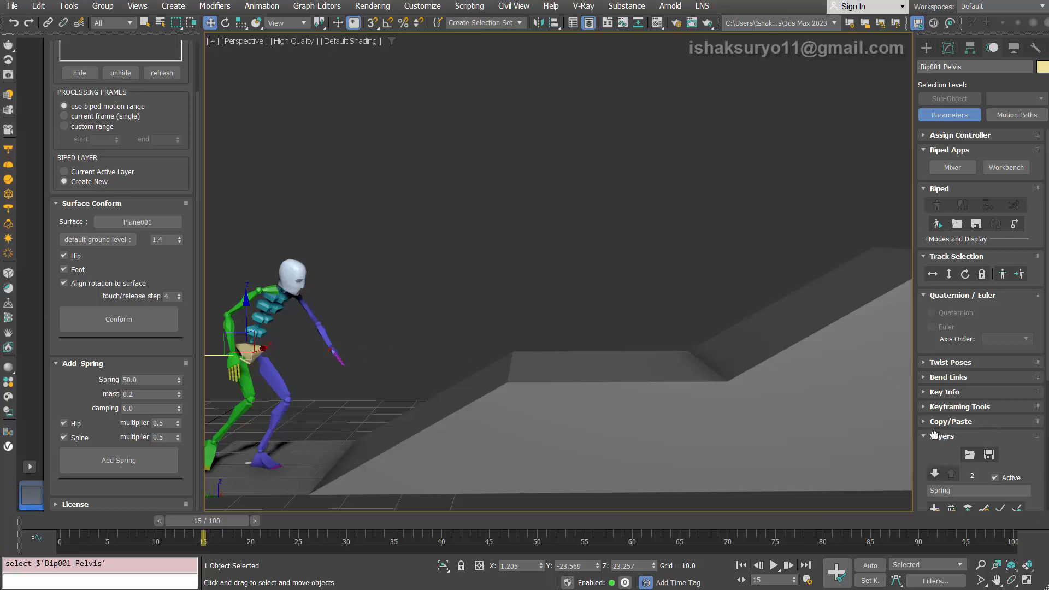
{"action": "left_click_drag", "start_coordinate": [934, 435], "coordinate": [952, 263]}
{"action": "left_click", "coordinate": [954, 316]}
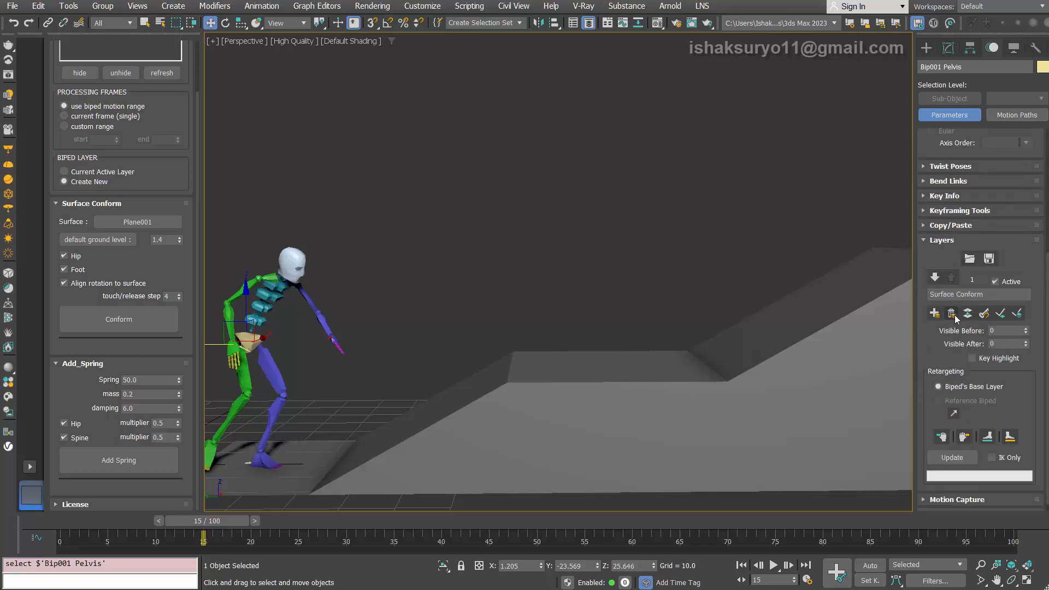
{"action": "left_click", "coordinate": [952, 314]}
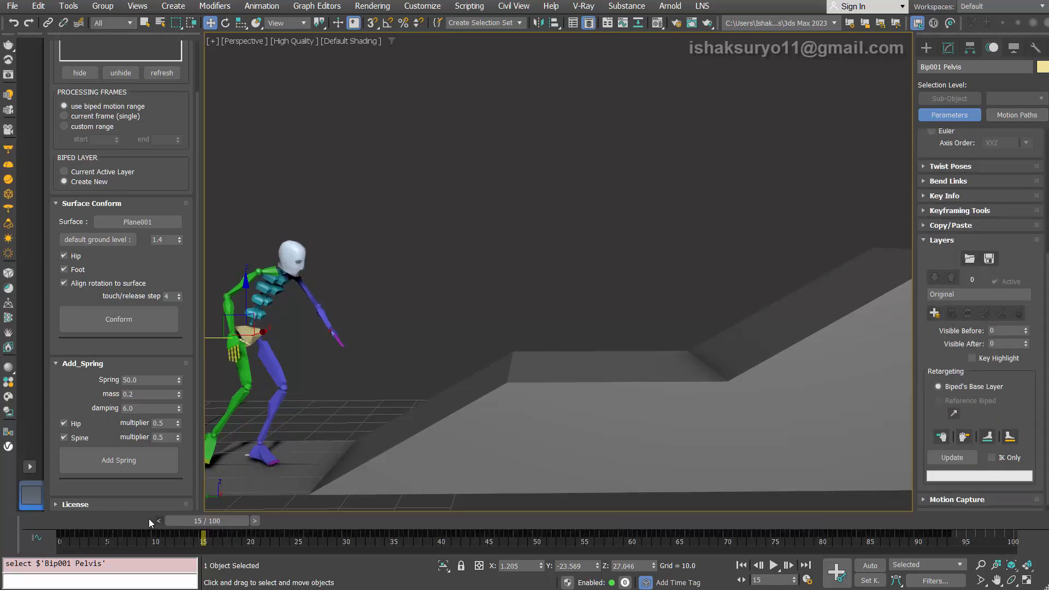
{"action": "left_click_drag", "start_coordinate": [230, 521], "coordinate": [279, 521]}
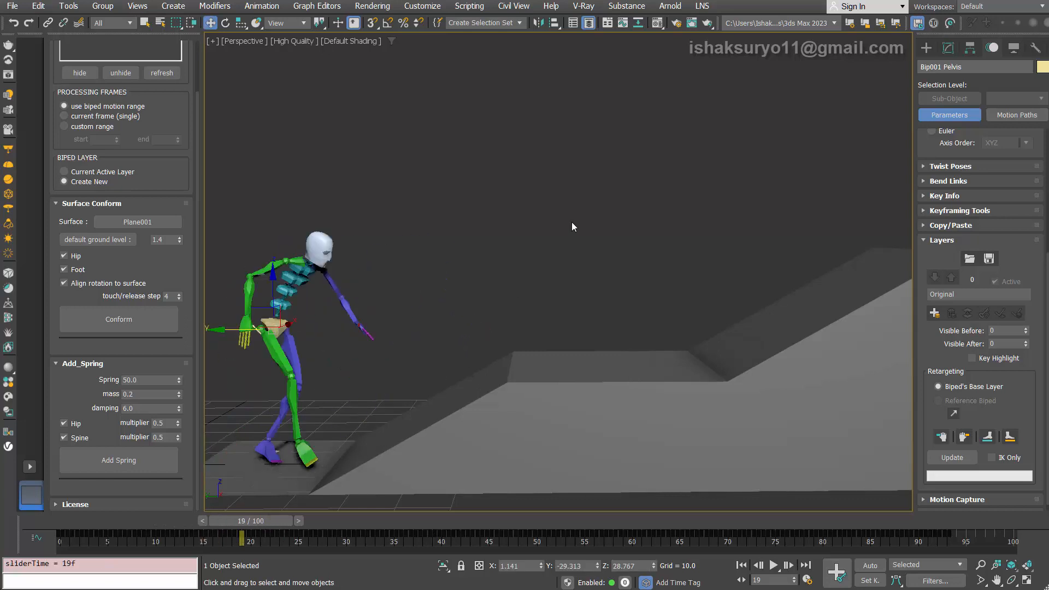
Hide the Plane001 ramp, show the staircase in its place and move the animation back to frame 3
{"action": "scroll", "coordinate": [660, 336], "scroll_direction": "down", "scroll_amount": 3}
{"action": "left_click", "coordinate": [660, 335]}
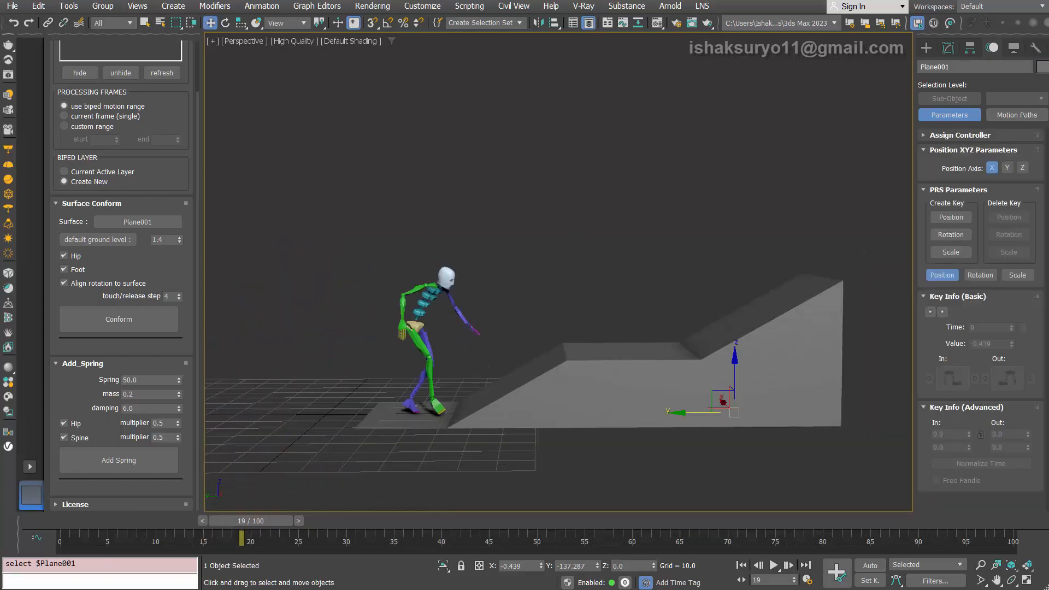
{"action": "left_click", "coordinate": [526, 298]}
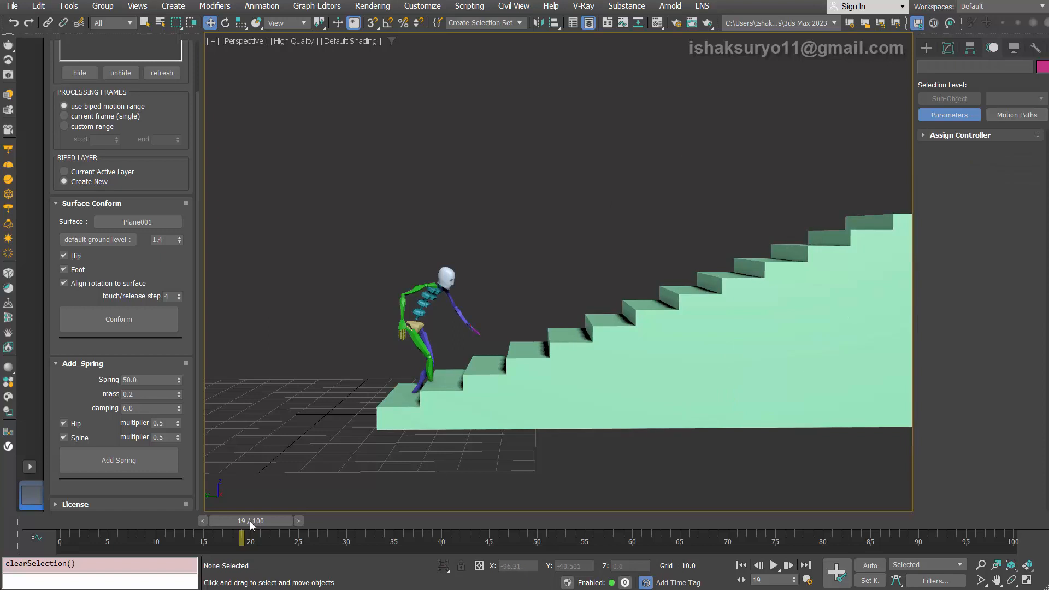
{"action": "left_click_drag", "start_coordinate": [250, 521], "coordinate": [101, 522]}
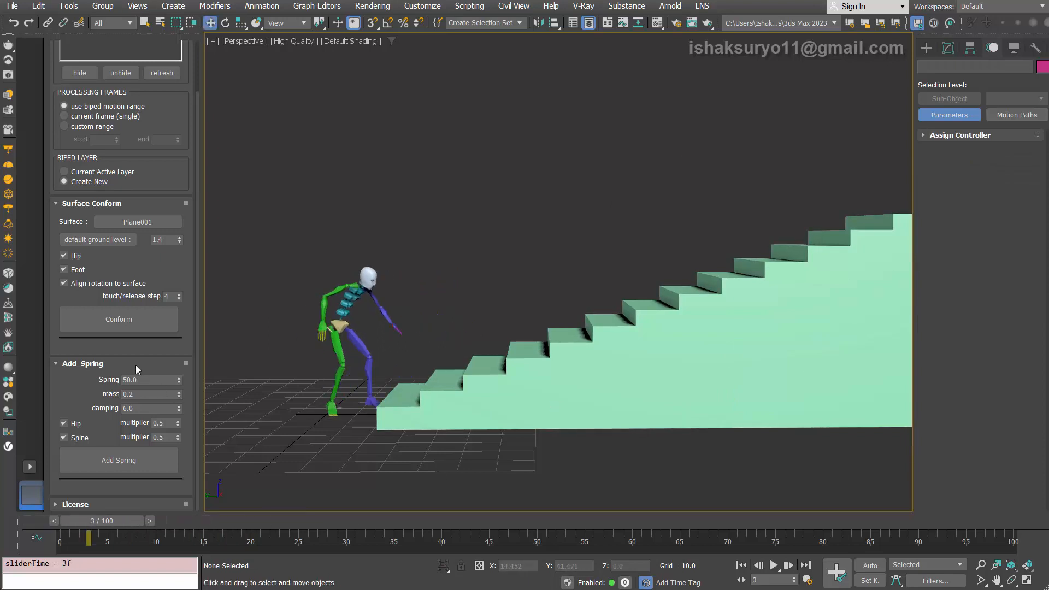
Pick the Box001 staircase as the conform surface and conform Bip001's walk to it
{"action": "left_click", "coordinate": [163, 229]}
{"action": "left_click", "coordinate": [600, 402]}
{"action": "middle_click_drag", "start_coordinate": [612, 394], "coordinate": [569, 417], "text": "alt"}
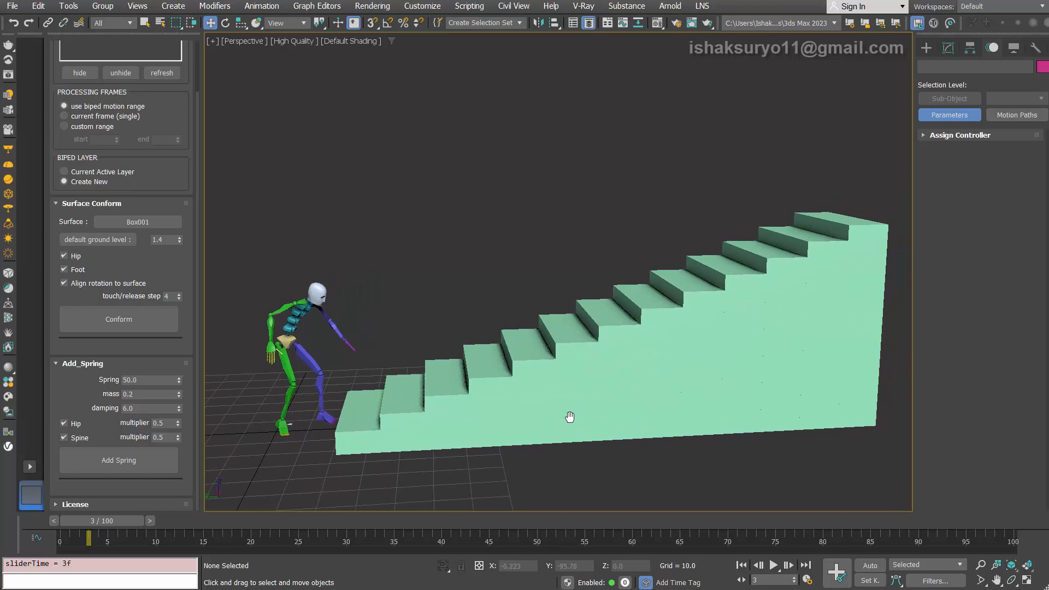
{"action": "left_click", "coordinate": [102, 319]}
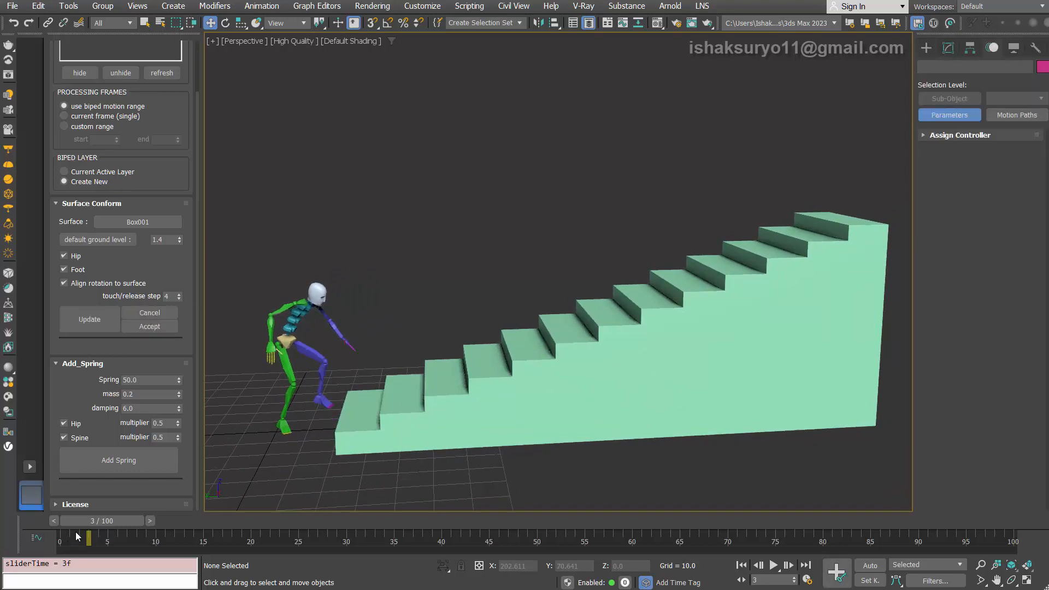
Play back and scrub the conformed walk up the stairs from frame 0, then return to frame 0
{"action": "left_click_drag", "start_coordinate": [99, 520], "coordinate": [31, 500]}
{"action": "left_click", "coordinate": [774, 565]}
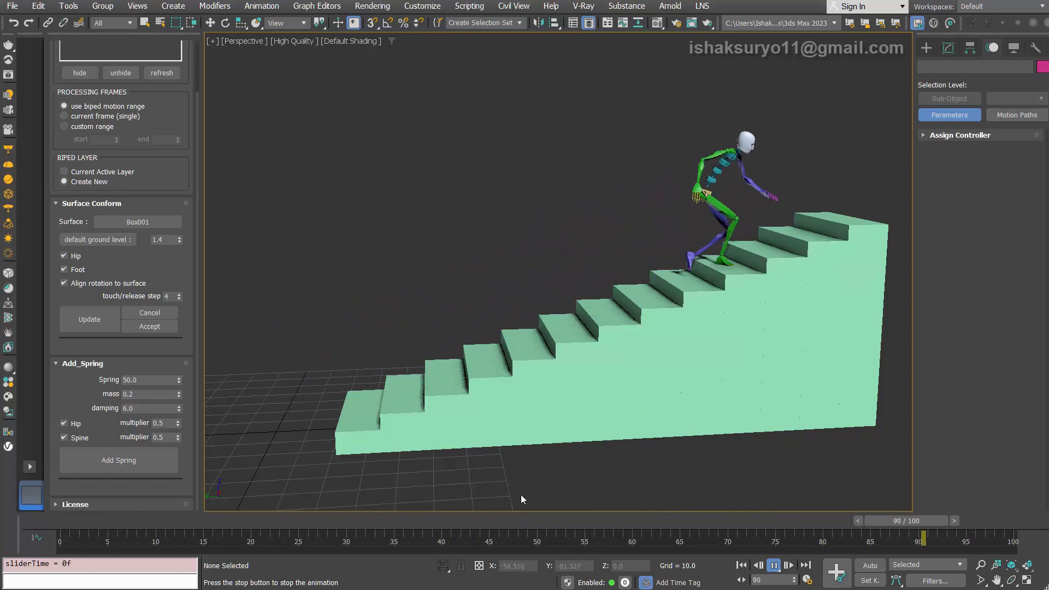
{"action": "left_click_drag", "start_coordinate": [409, 520], "coordinate": [111, 498]}
{"action": "middle_click_drag", "start_coordinate": [296, 475], "coordinate": [379, 413], "text": "alt"}
{"action": "key", "text": "Home"}
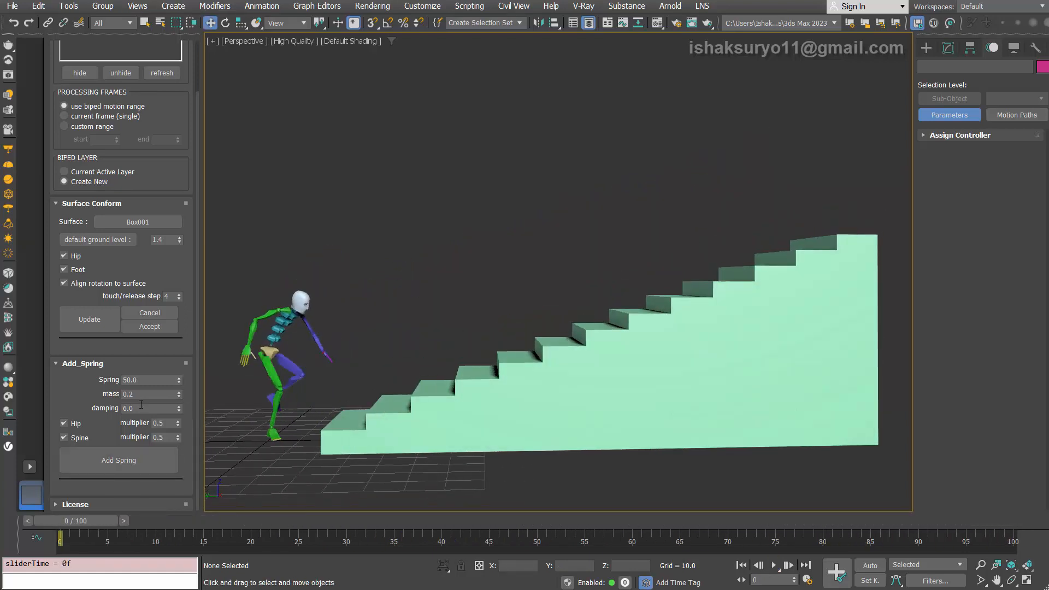
Set the hip and spine spring multipliers to 1.0 and try to add the spring
{"action": "double_click", "coordinate": [161, 423]}
{"action": "type", "text": "1"}
{"action": "double_click", "coordinate": [151, 438]}
{"action": "type", "text": "1"}
{"action": "left_click", "coordinate": [152, 463]}
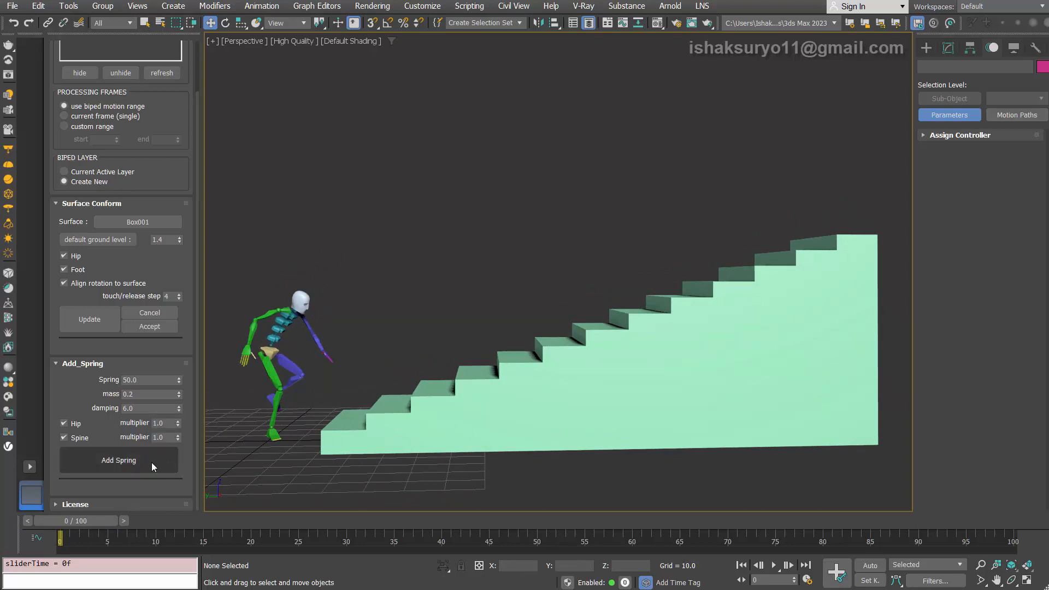
{"action": "left_click", "coordinate": [562, 315]}
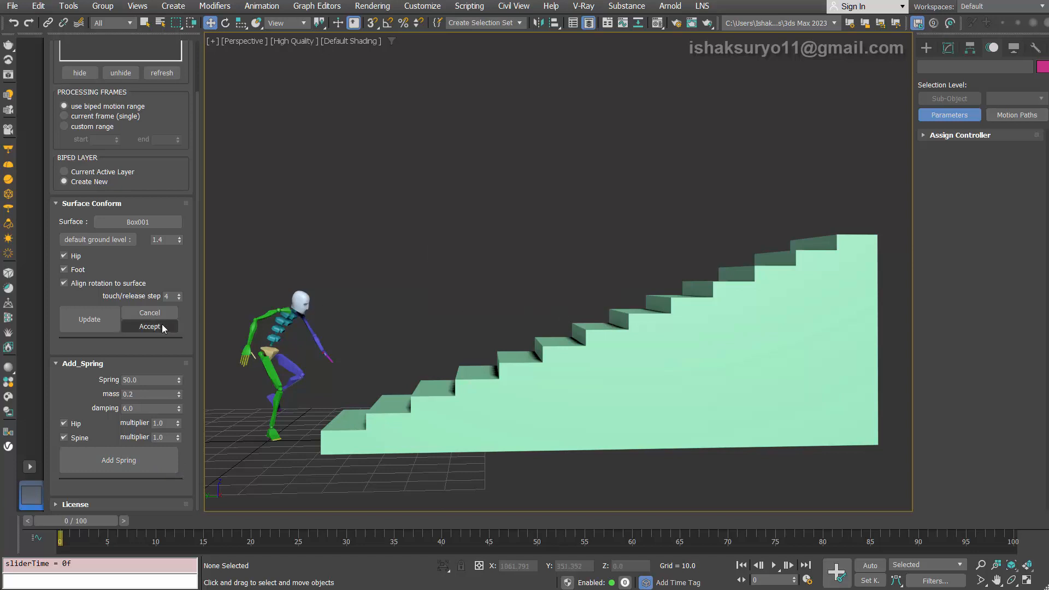
Accept the stair conform and add the spring to Bip001's hip and spine, checking it in playback before returning to frame 0
{"action": "left_click", "coordinate": [154, 327]}
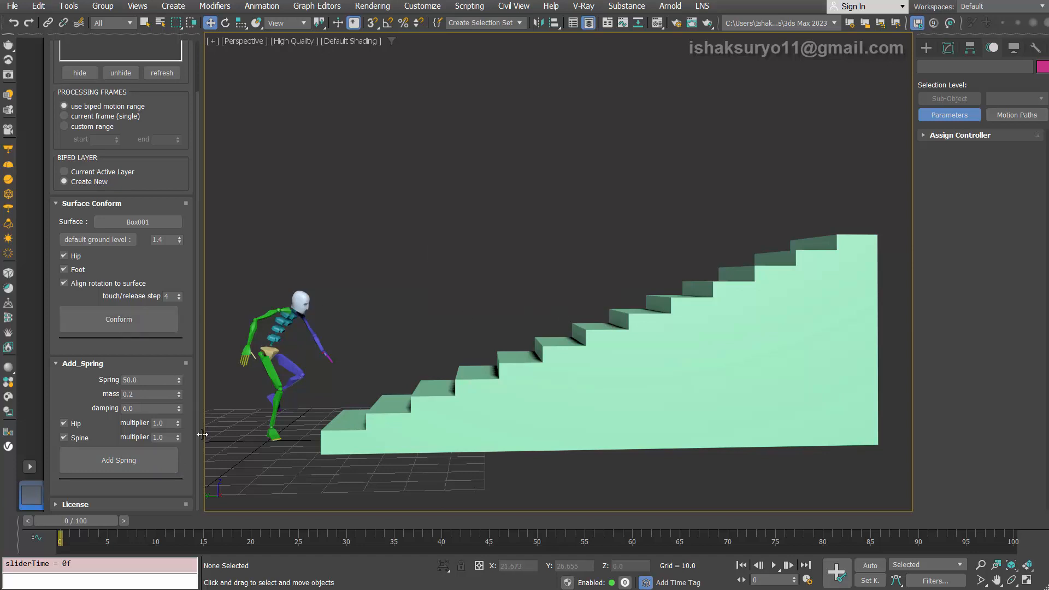
{"action": "left_click", "coordinate": [158, 460]}
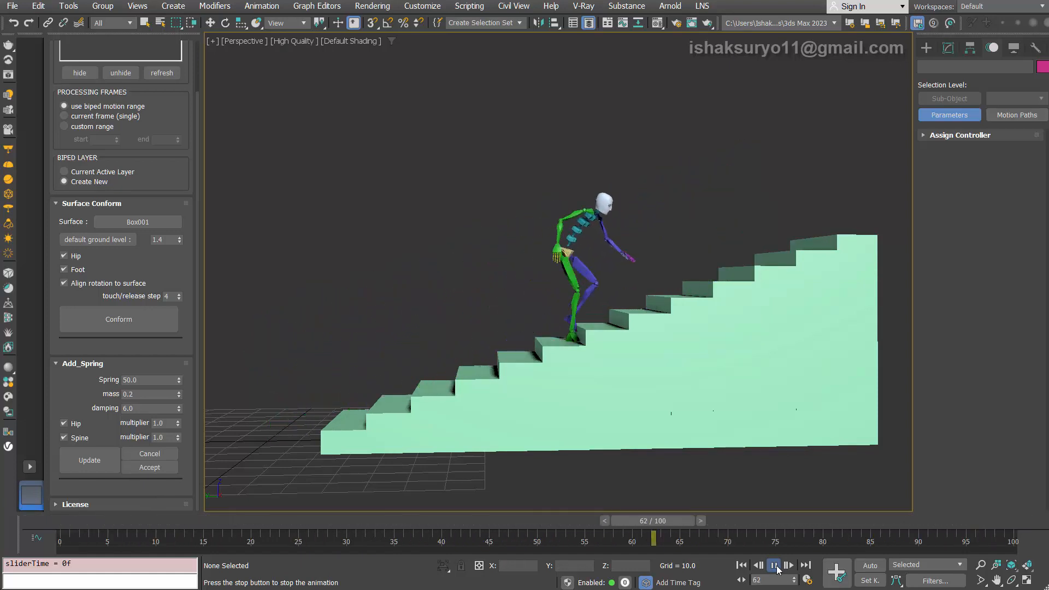
{"action": "left_click", "coordinate": [775, 566]}
{"action": "left_click", "coordinate": [741, 565]}
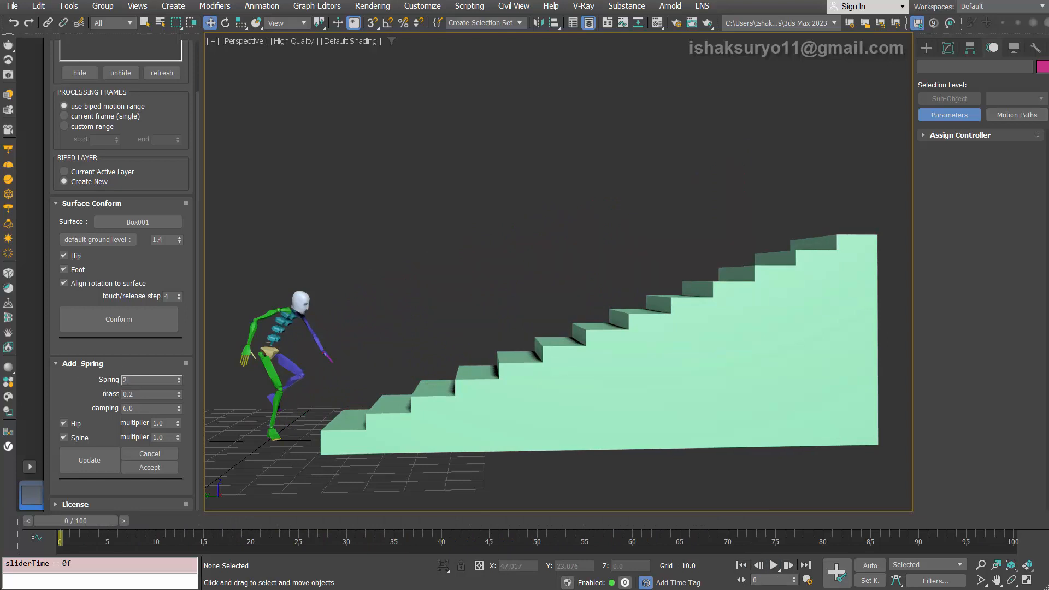
Update the biped's spring motion with a Spring value of 25, play the stair walk and return to frame 0
{"action": "left_click", "coordinate": [107, 461]}
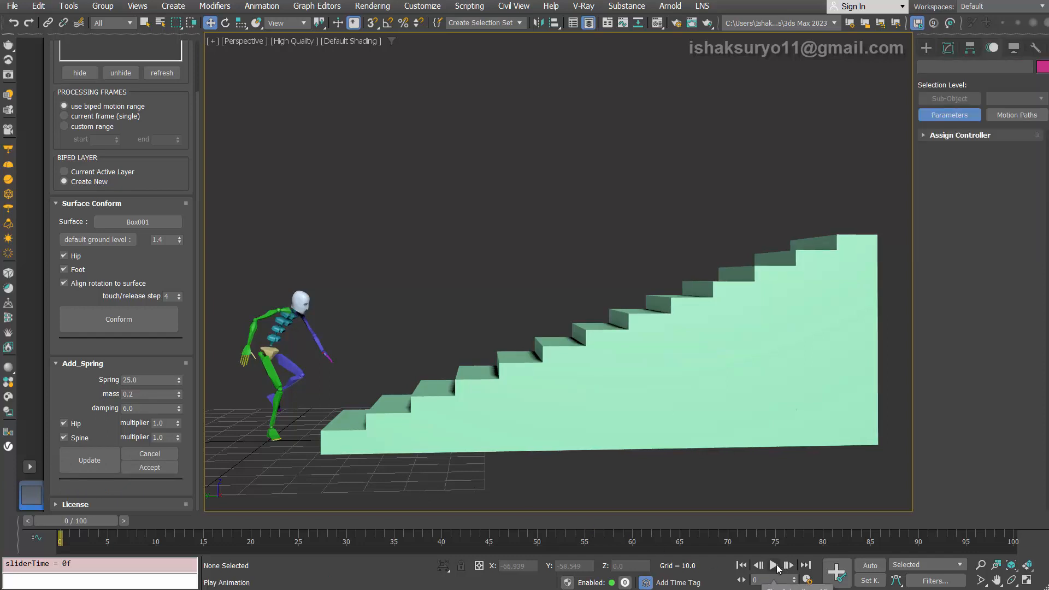
{"action": "left_click", "coordinate": [774, 565]}
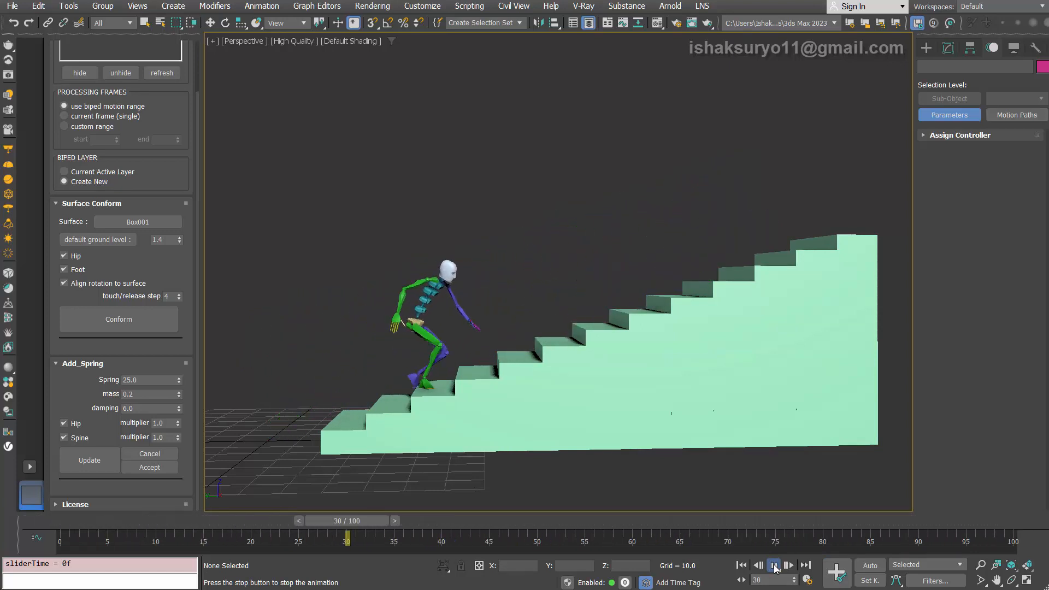
{"action": "left_click", "coordinate": [775, 566]}
{"action": "left_click_drag", "start_coordinate": [328, 520], "coordinate": [34, 509]}
{"action": "key", "text": "w"}
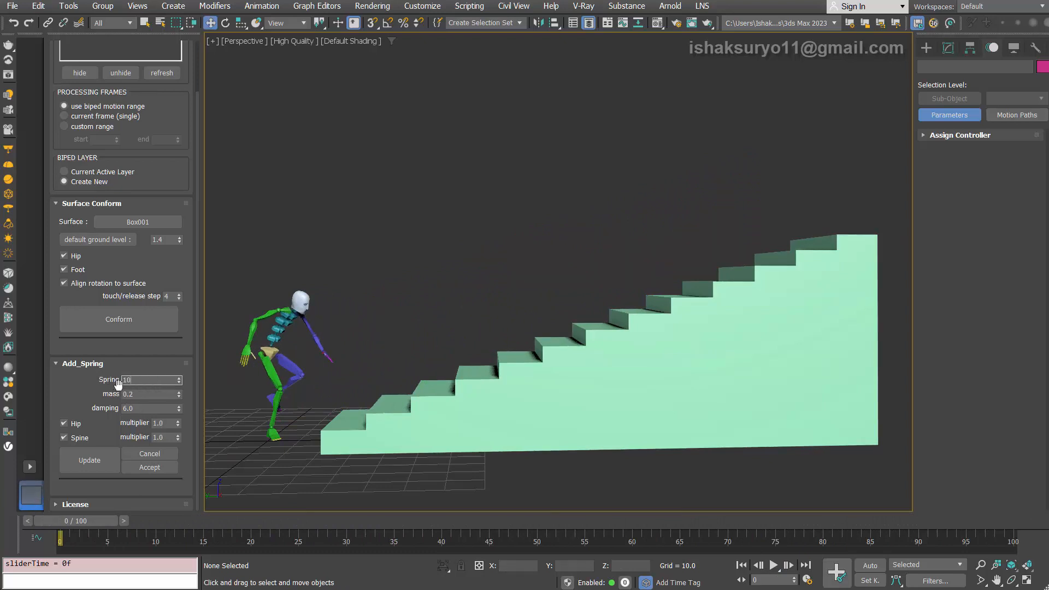
Update the spring motion with a Spring value of 100, play the stair walk and scrub back to frame 3
{"action": "left_click", "coordinate": [104, 466]}
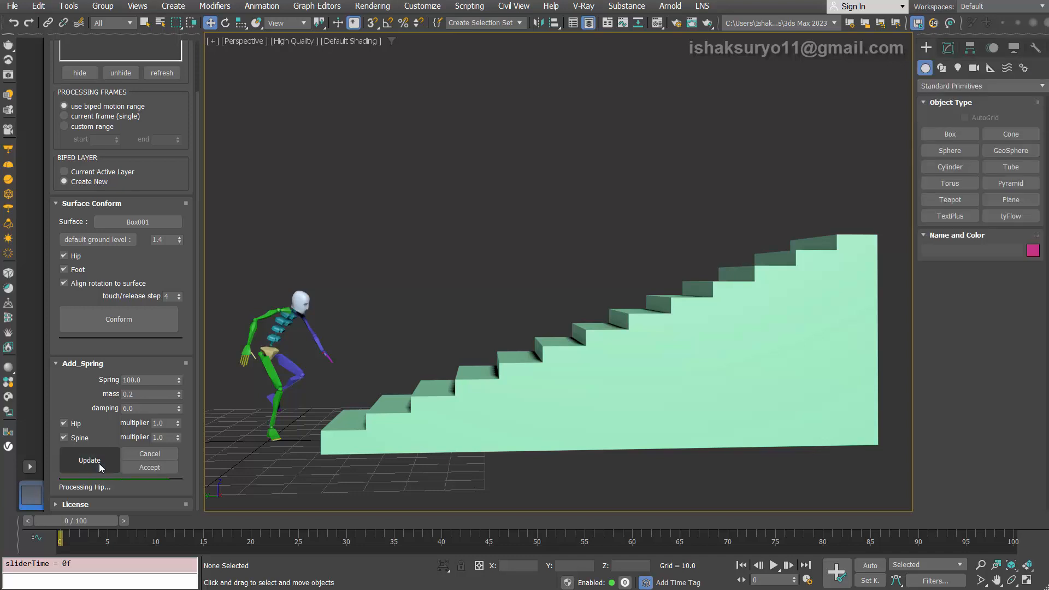
{"action": "left_click", "coordinate": [775, 566]}
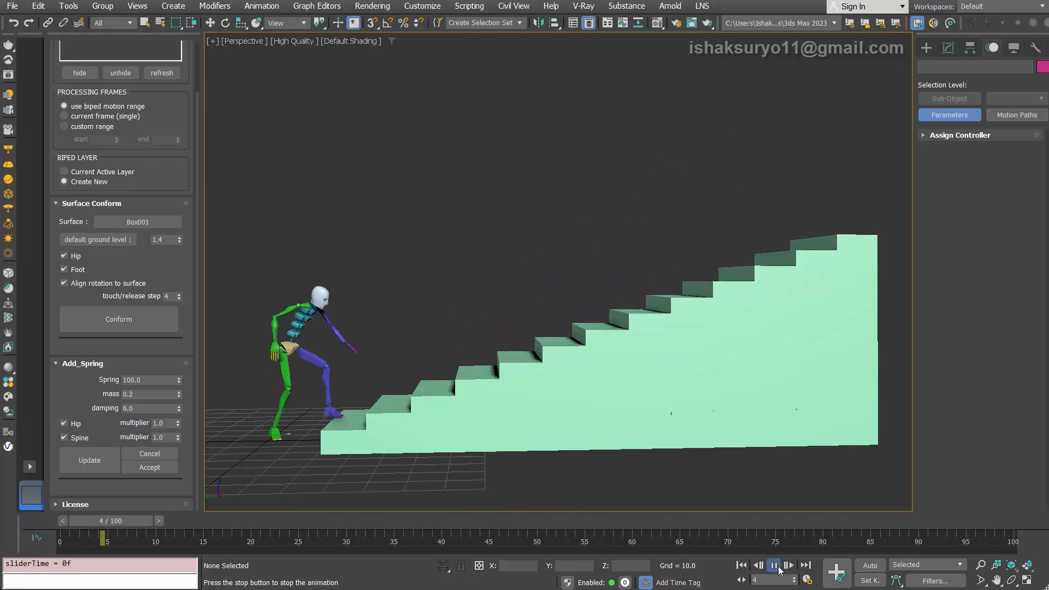
{"action": "left_click", "coordinate": [775, 566]}
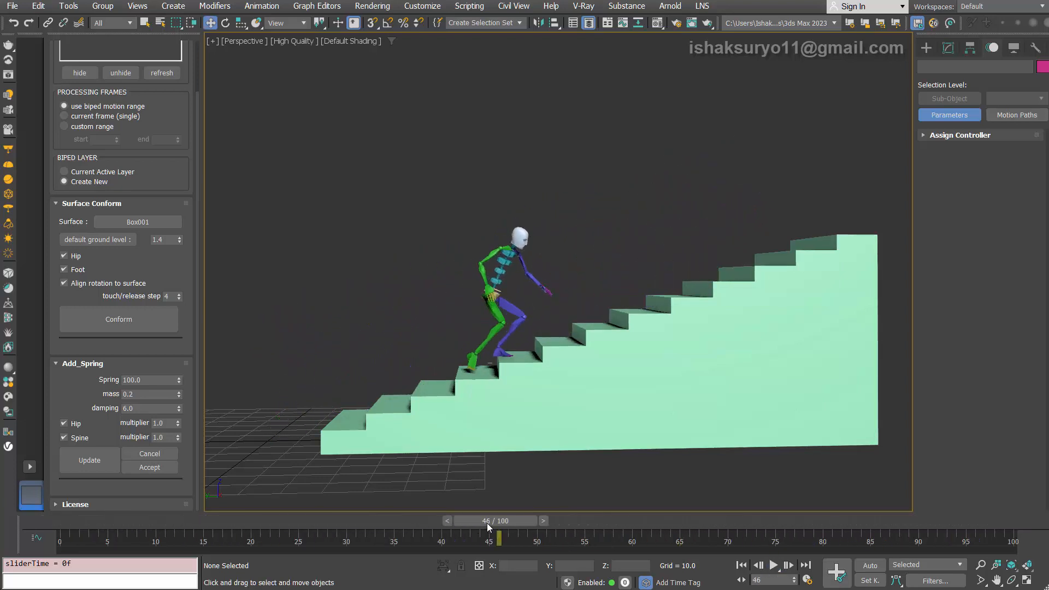
{"action": "left_click_drag", "start_coordinate": [487, 523], "coordinate": [101, 514]}
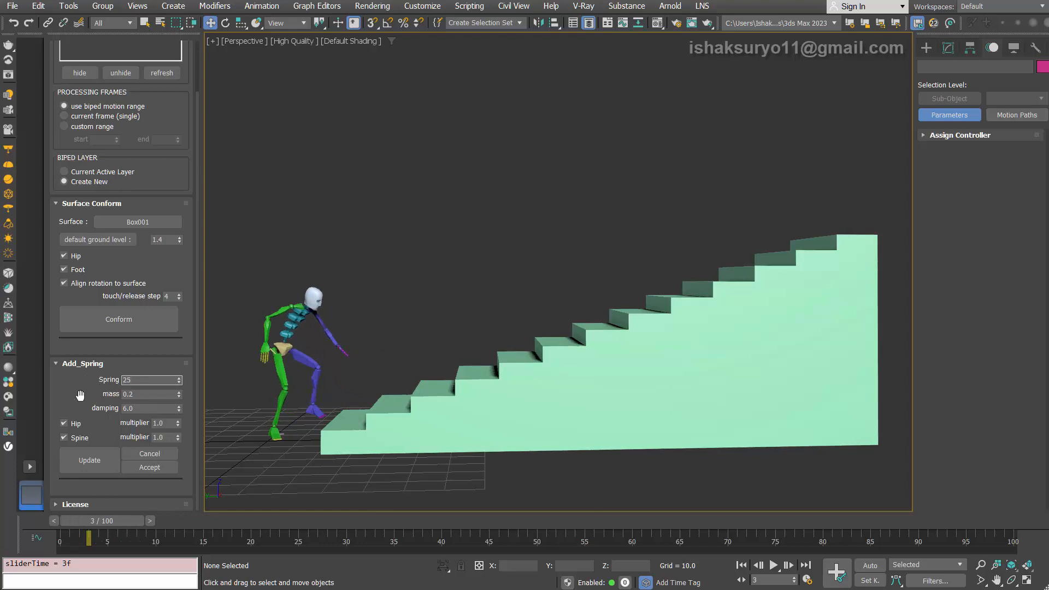
Update the spring motion with Spring set back to 25 and play the stair walk from frame 0
{"action": "left_click", "coordinate": [102, 458]}
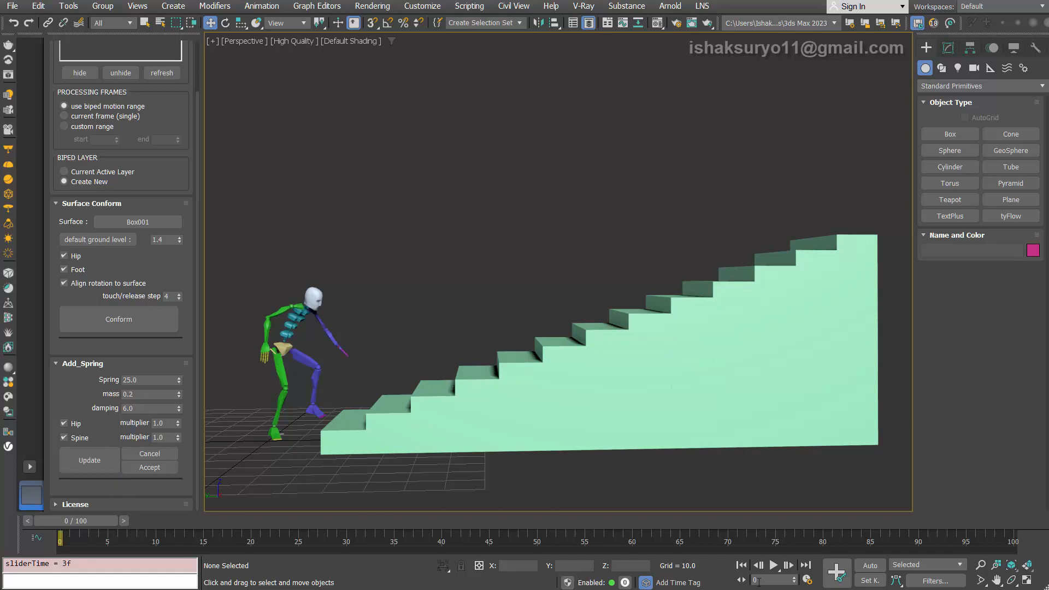
{"action": "left_click", "coordinate": [774, 565]}
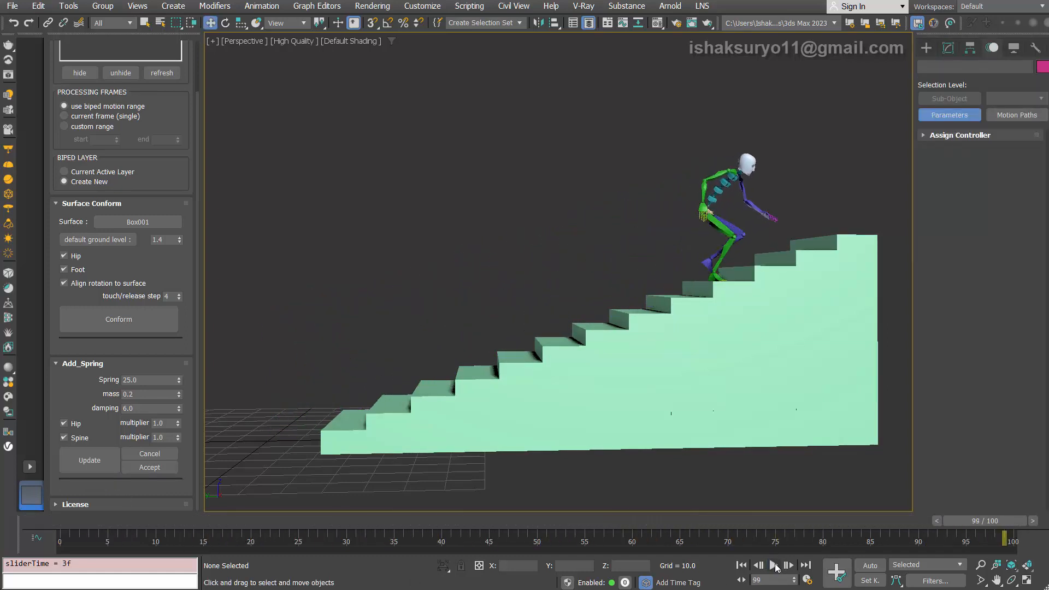
{"action": "left_click", "coordinate": [775, 566]}
Show one layer before the biped's Spring layer using Bip001 R Hand, play the walk from frame 0 and clear the selection
{"action": "left_click", "coordinate": [708, 210]}
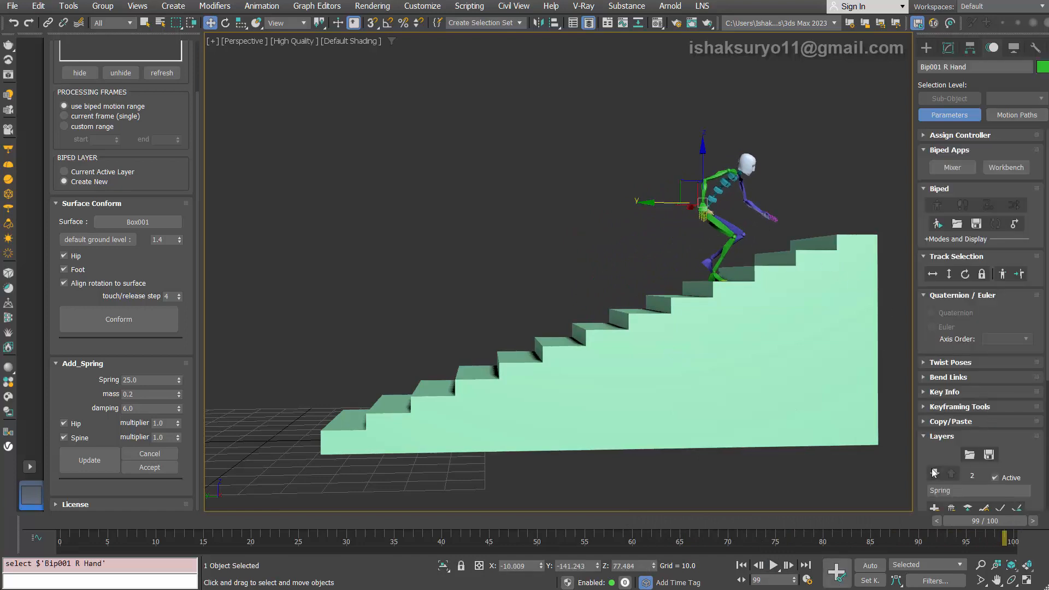
{"action": "scroll", "coordinate": [956, 448], "scroll_direction": "down", "scroll_amount": 3}
{"action": "left_click", "coordinate": [1026, 442]}
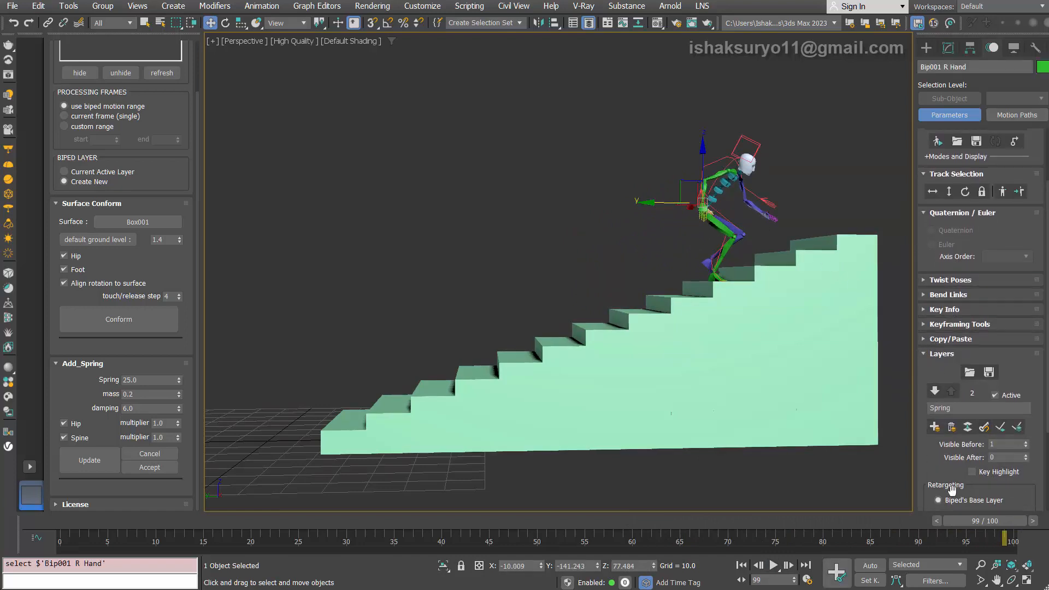
{"action": "left_click", "coordinate": [742, 566]}
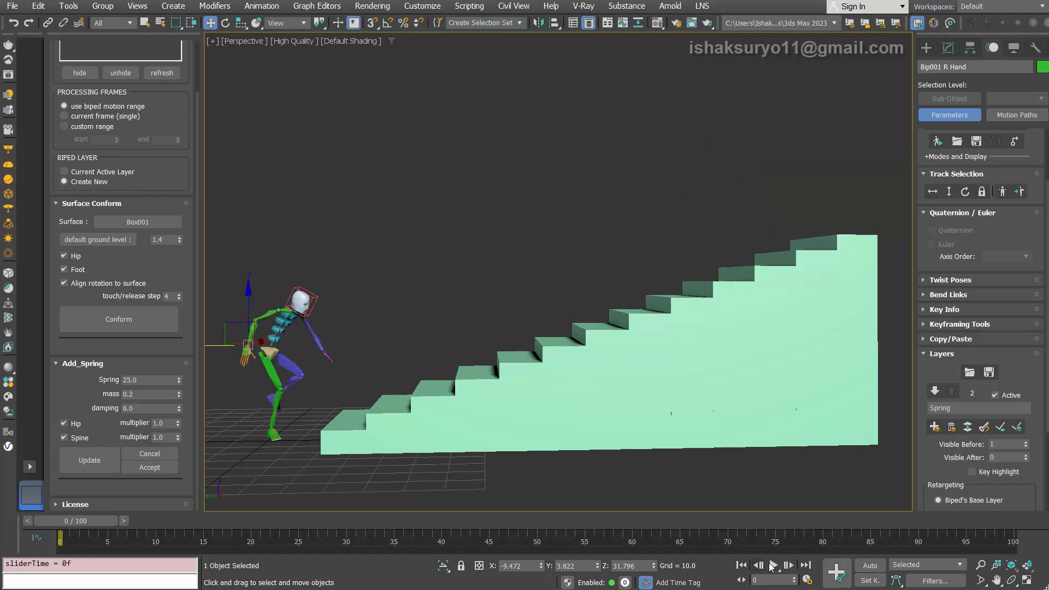
{"action": "left_click", "coordinate": [773, 565]}
{"action": "left_click", "coordinate": [738, 504]}
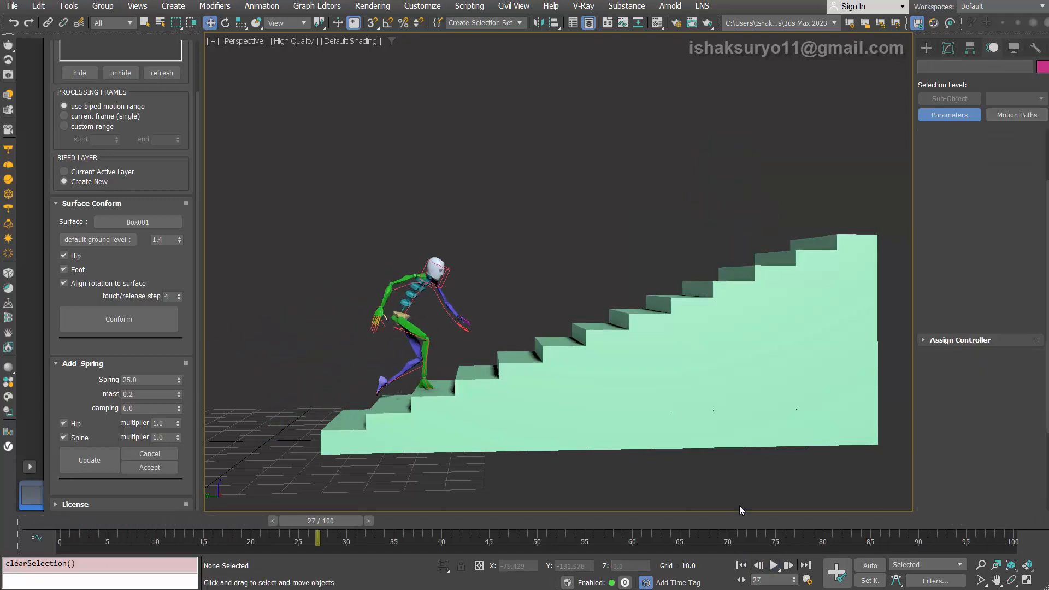